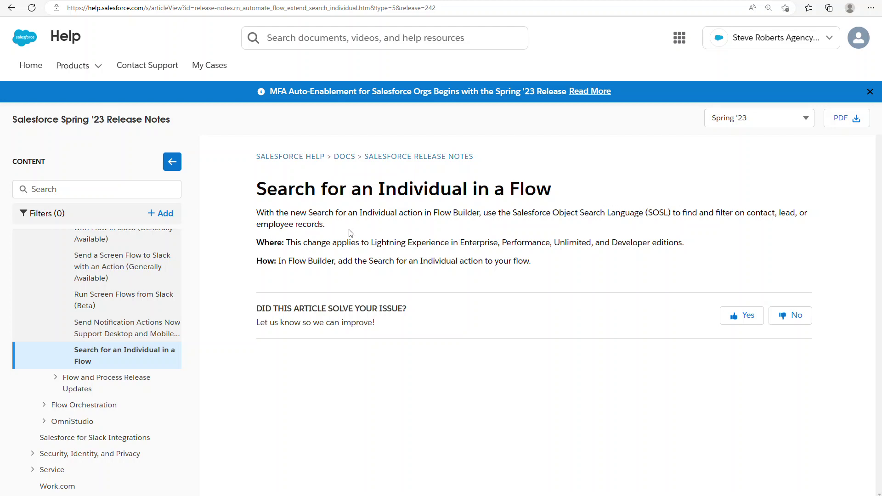
- Move from the release note to the SOSL Example Text Searches reference tab
click(190, 0)
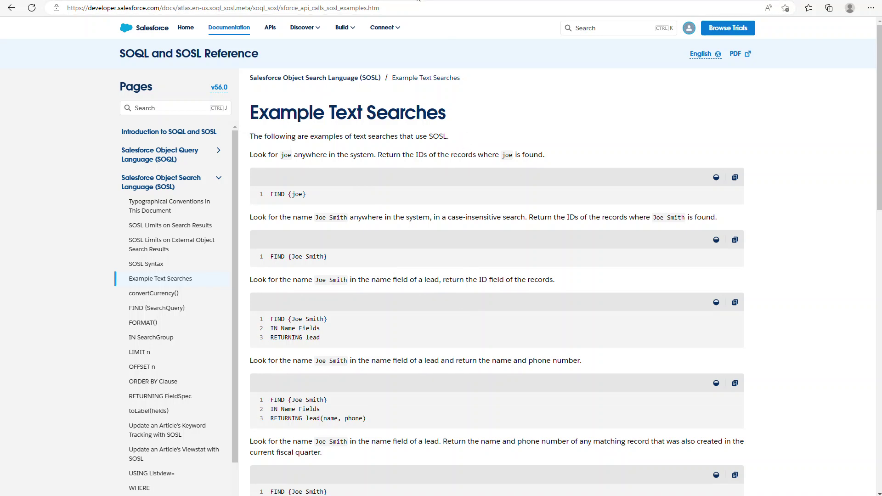
- Back in Flow Builder, inspect the Lookup Person screen's Keyword Search input, then open Lookup Contact
click(471, 98)
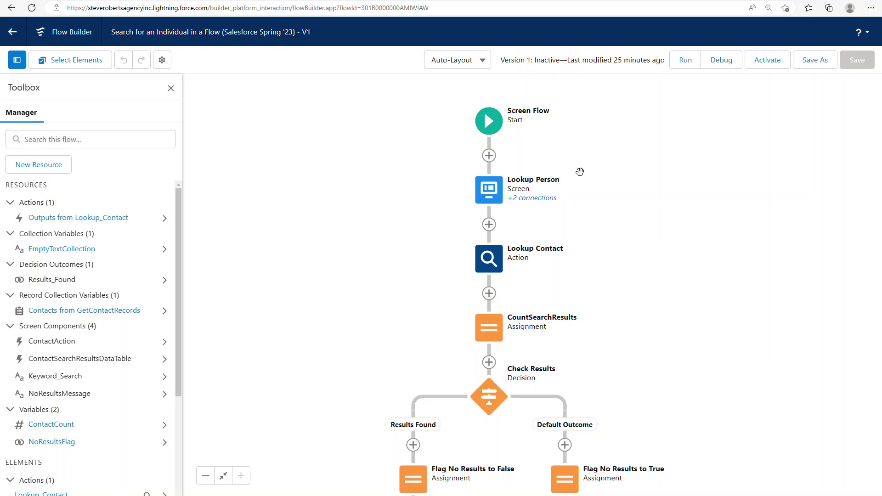
double_click(486, 191)
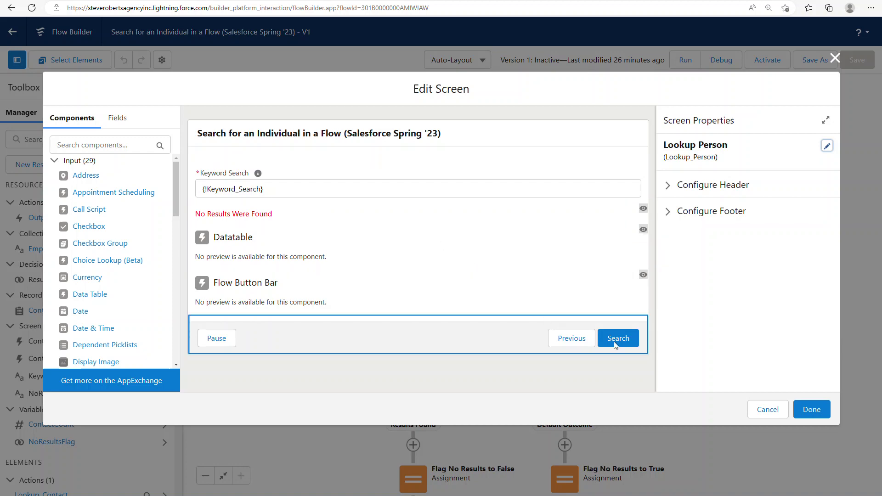
click(834, 59)
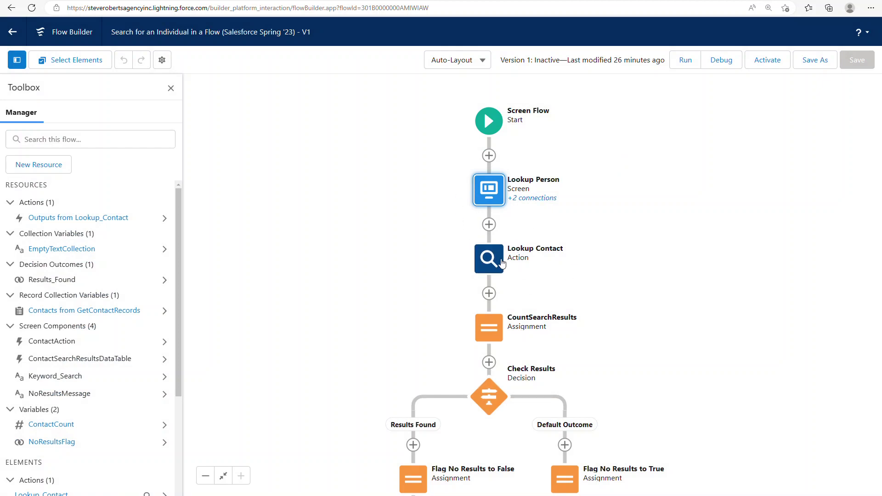
double_click(502, 263)
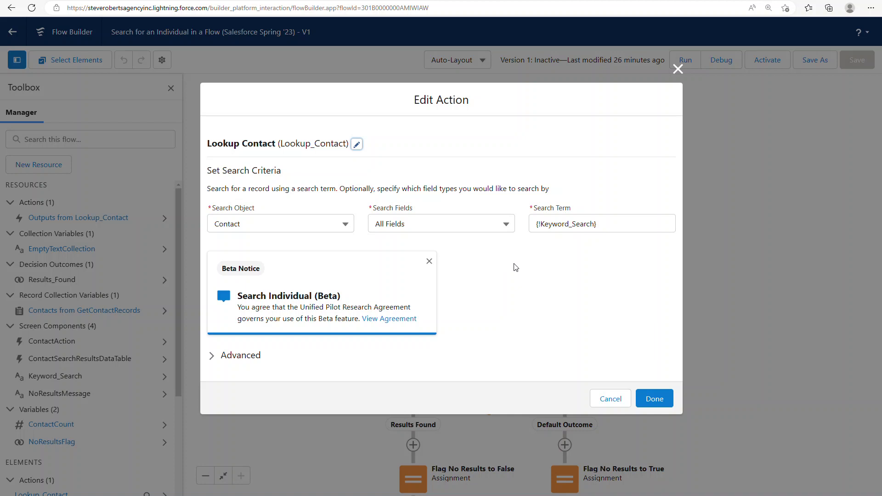
- Check Lookup Contact's Search Object choices (Contact or Lead), then return to the release note
click(255, 224)
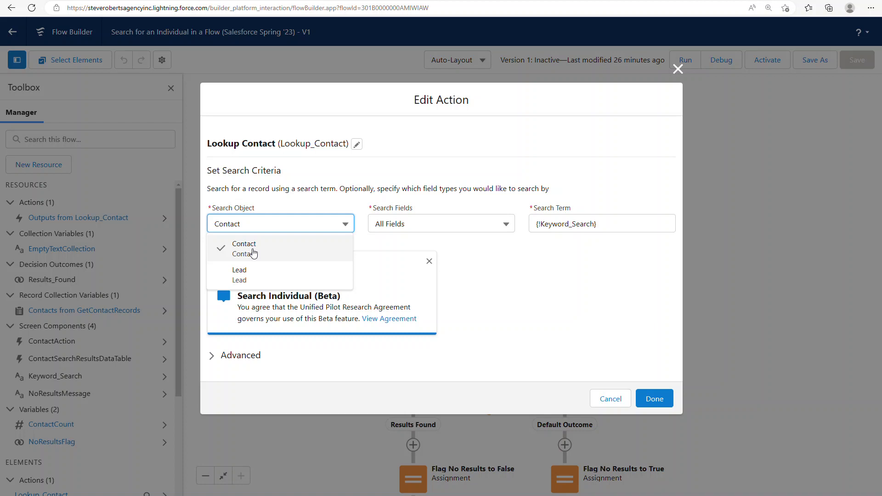
click(524, 272)
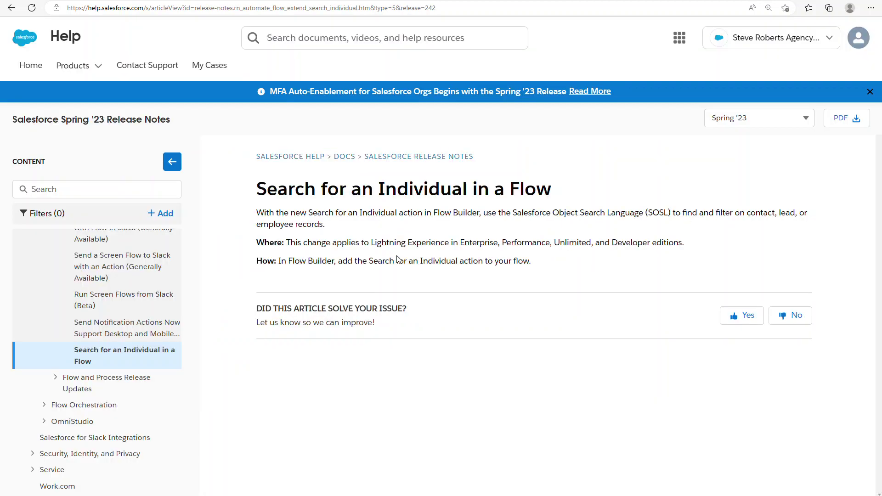
drag(257, 224, 329, 229)
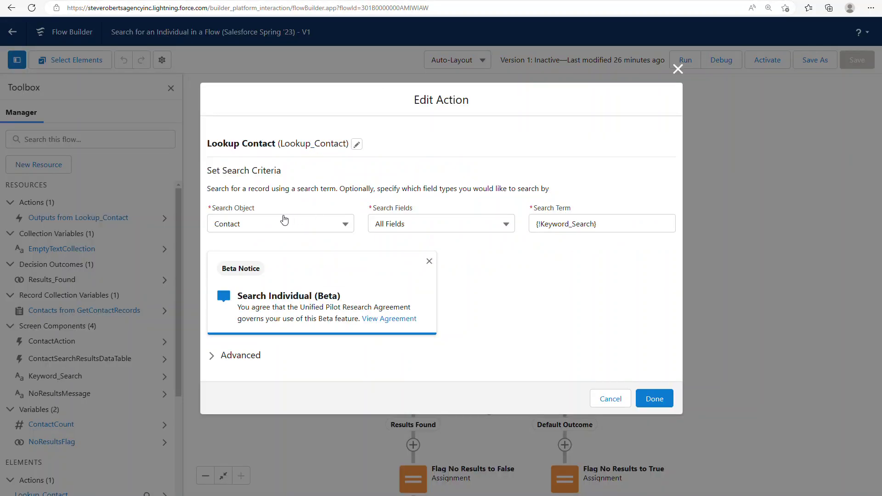
click(260, 223)
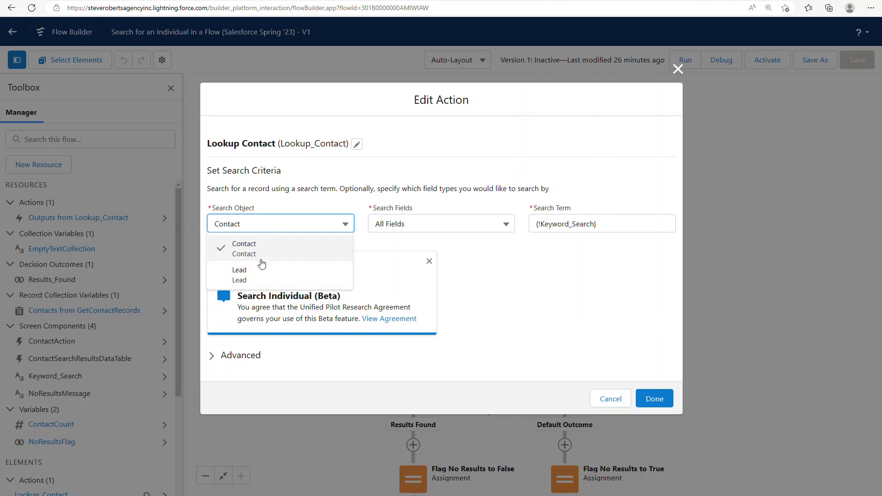
- Keep Contact and turn off Manually assign variables, deleting the manual output assignments
click(563, 286)
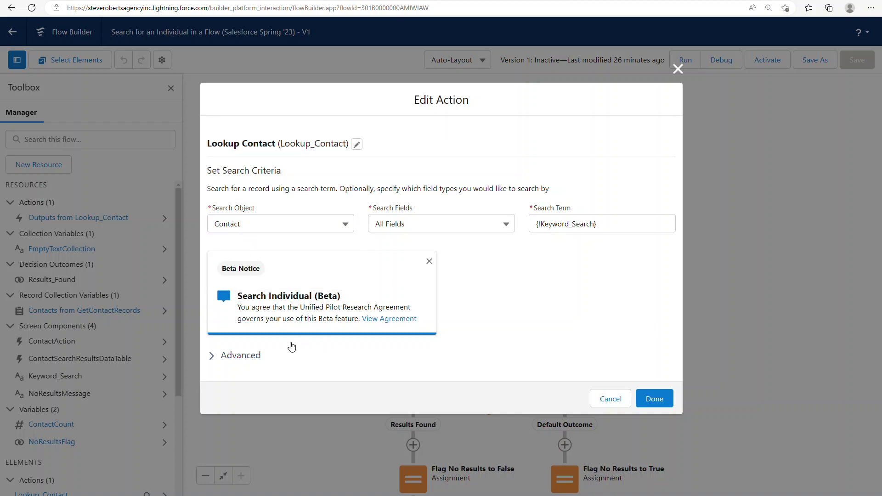
click(244, 356)
click(256, 360)
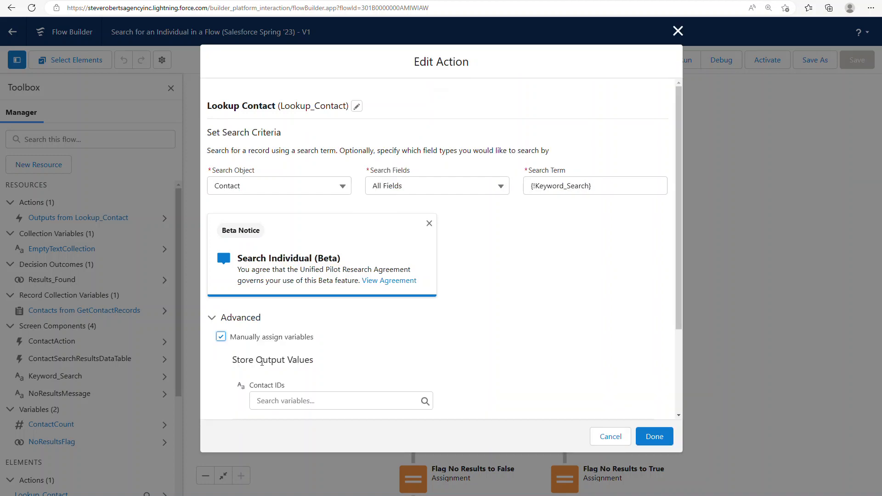
scroll(261, 361, down, 3)
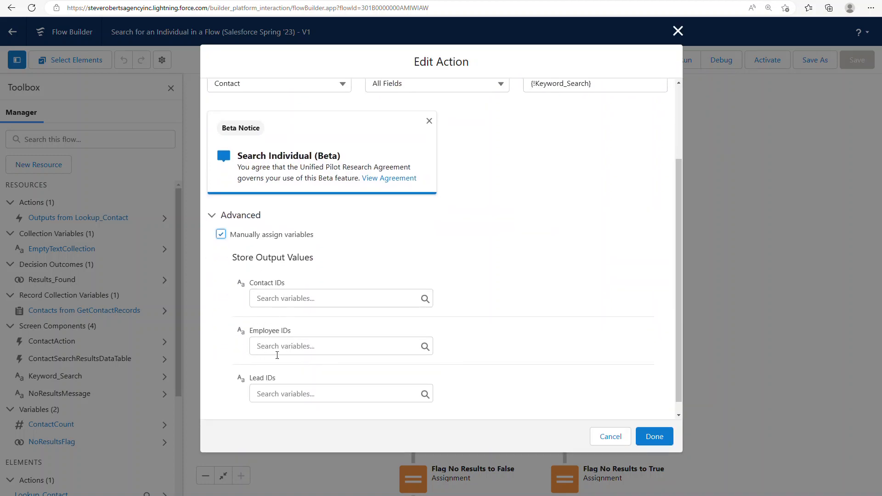
drag(248, 156, 272, 158)
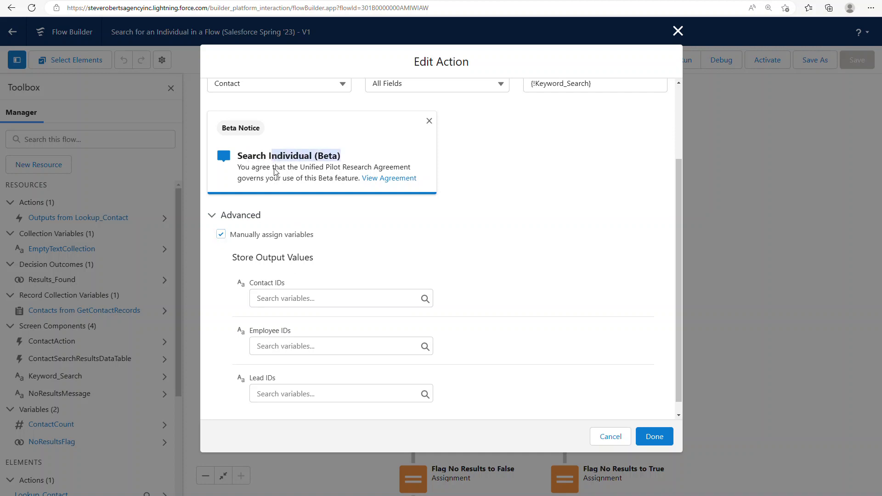
click(230, 237)
click(542, 284)
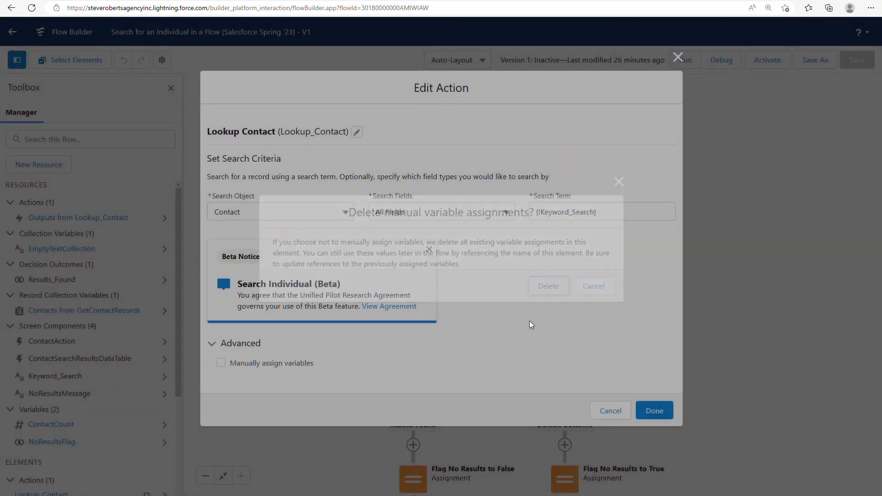
- Confirm Search Object Contact, Search Fields All Fields and Search Term Keyword_Search unchanged
click(306, 222)
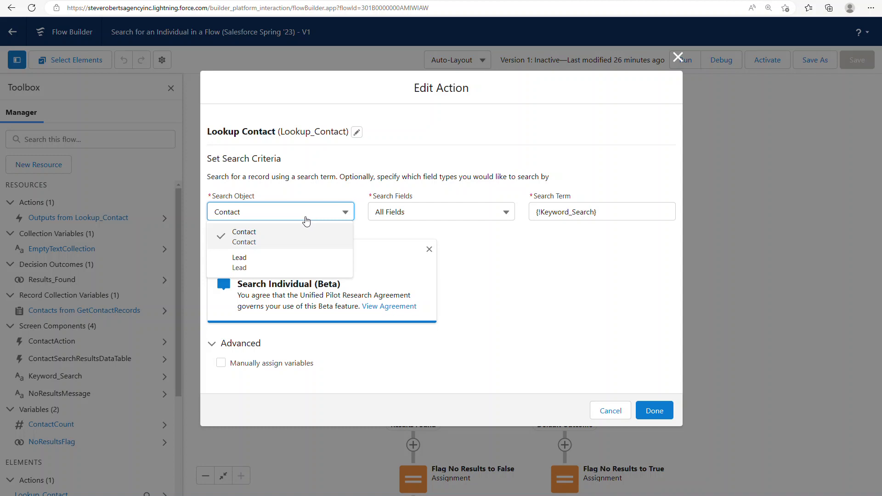
click(306, 222)
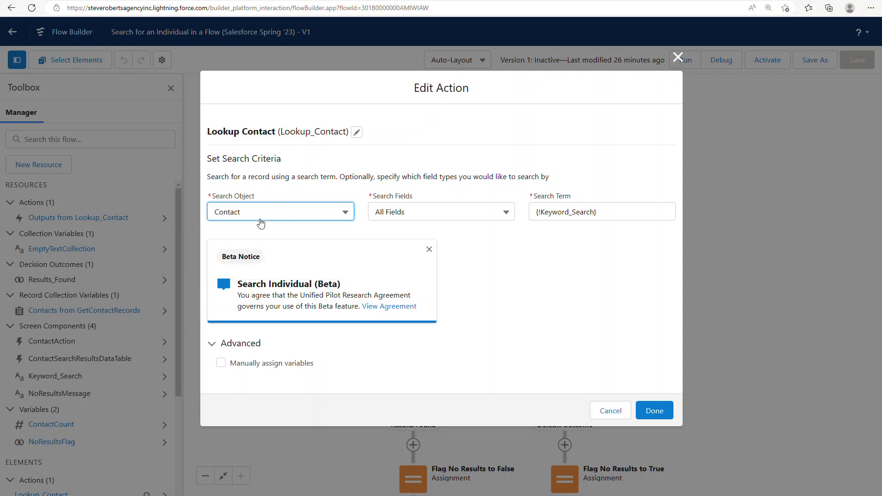
click(412, 215)
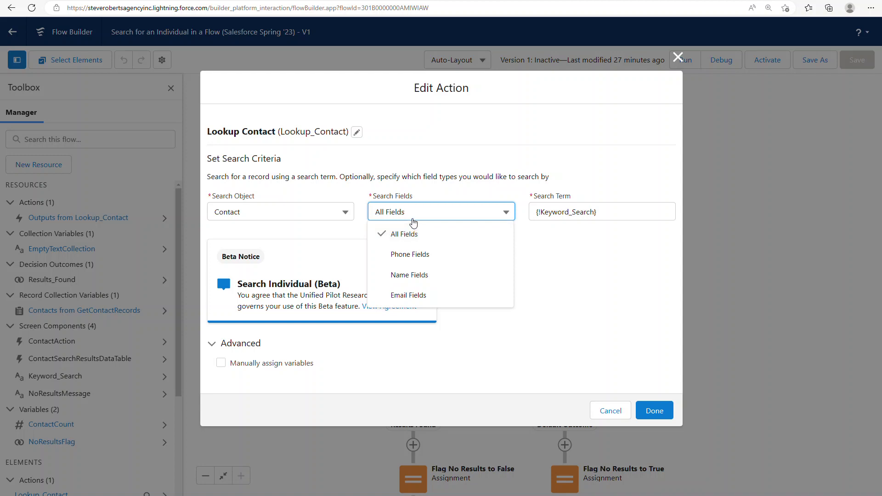
click(413, 226)
click(619, 214)
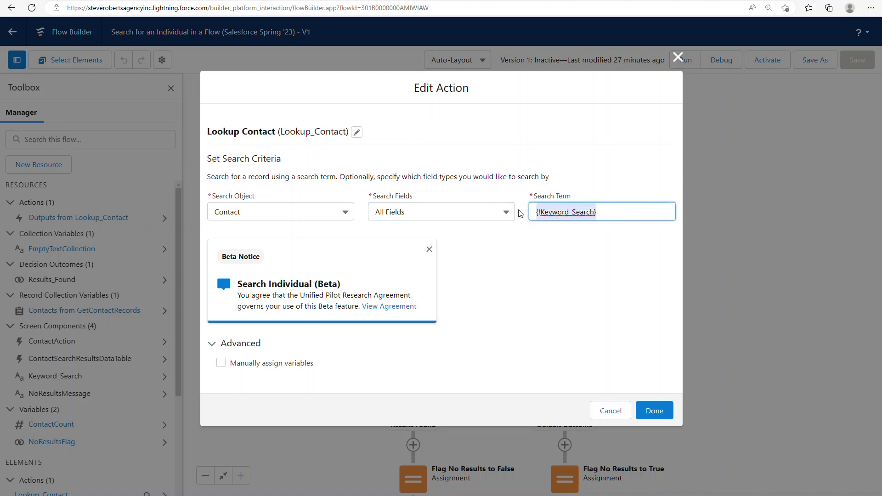
click(543, 258)
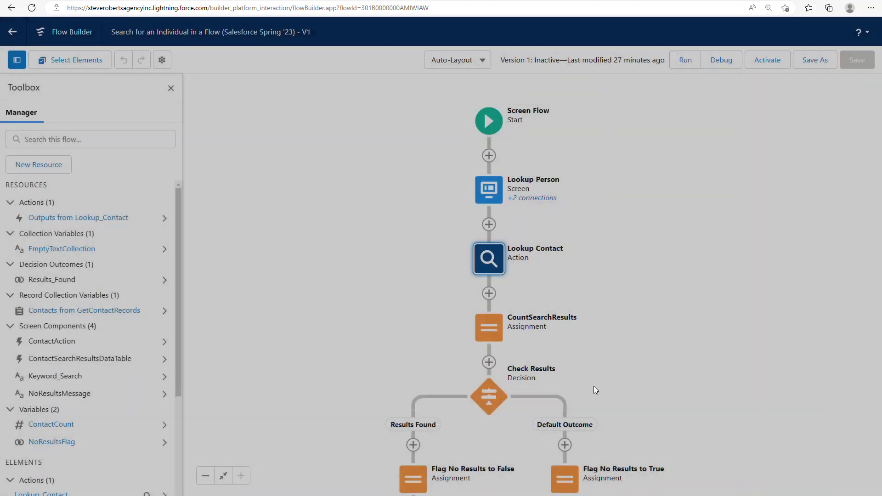
- Pan down to the lower branches and briefly open then close GetContactRecords
scroll(588, 349, down, 3)
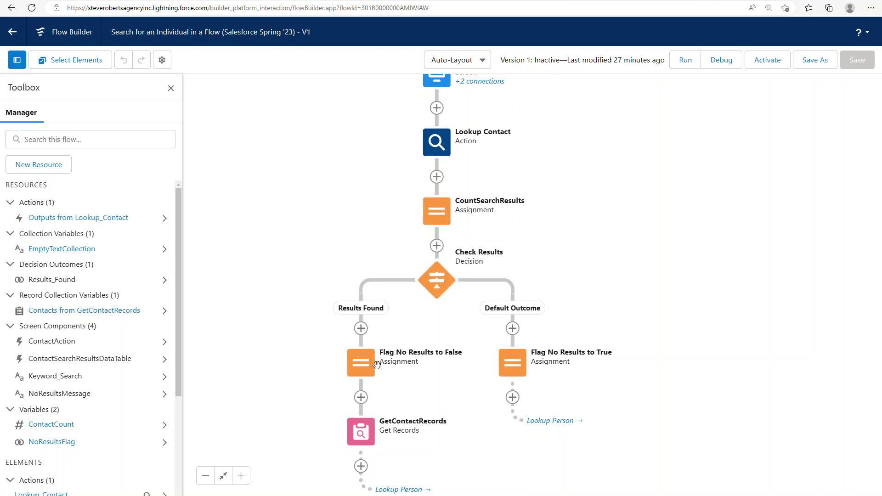
drag(405, 402, 404, 295)
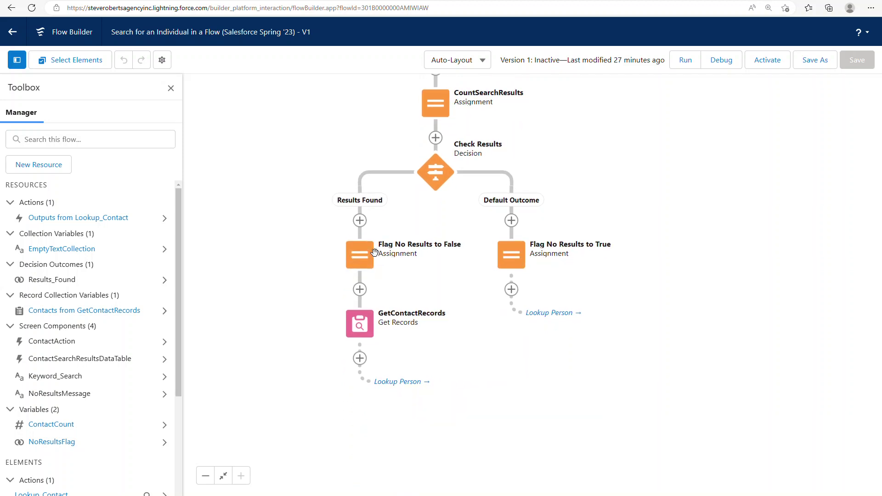
click(363, 326)
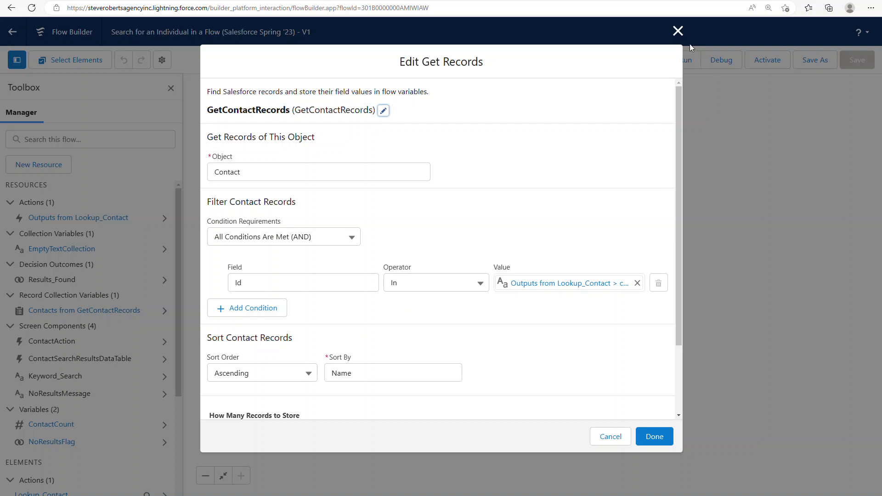
click(678, 31)
- Reopen Lookup Contact and confirm Contact remains the search object
scroll(451, 206, up, 3)
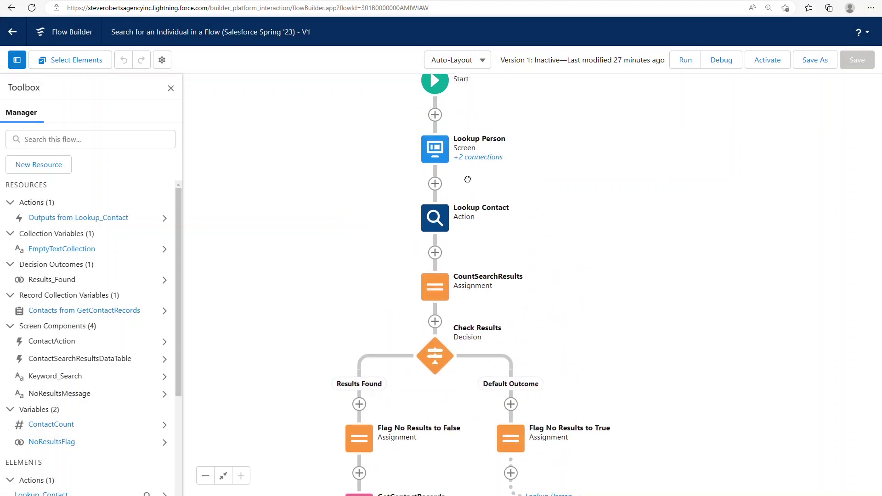
click(442, 220)
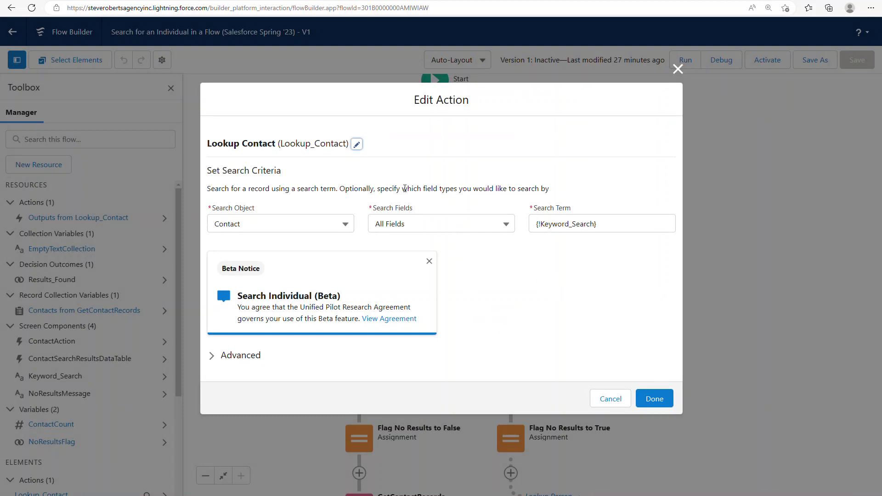
click(242, 223)
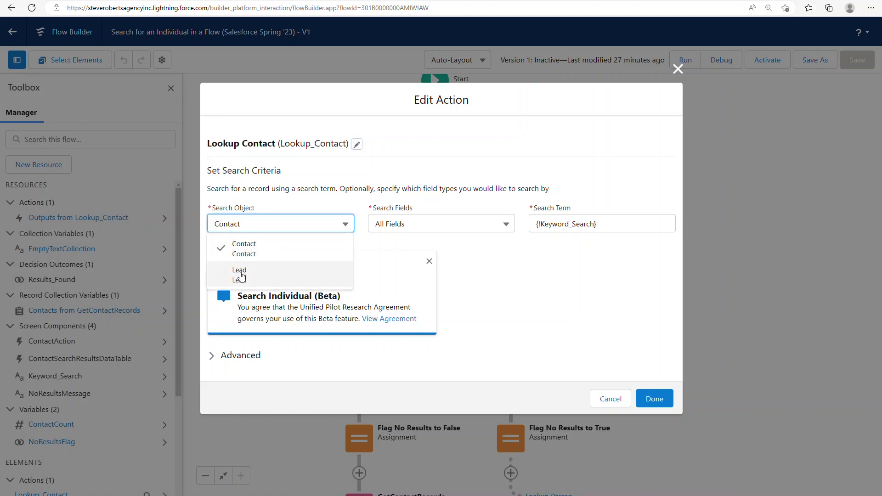
click(533, 272)
click(678, 69)
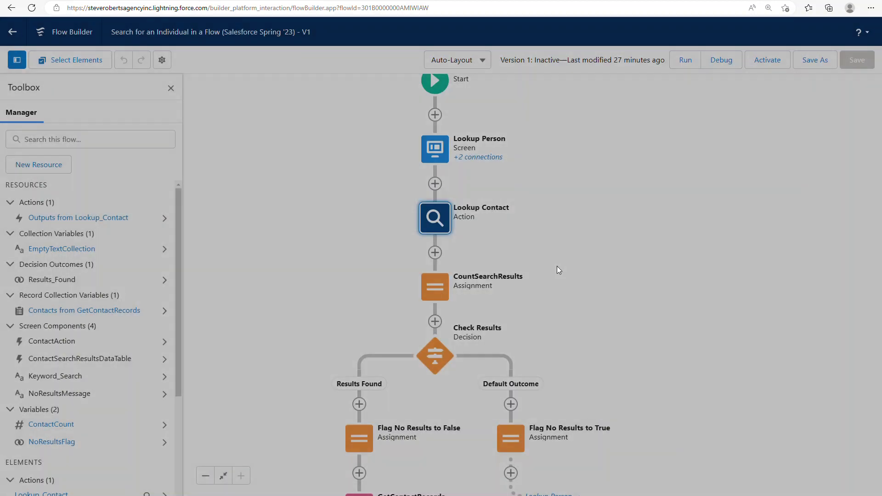
- Open GetContactRecords to view its Id In Lookup_Contact outputs filter
scroll(607, 302, down, 2)
scroll(630, 372, down, 1)
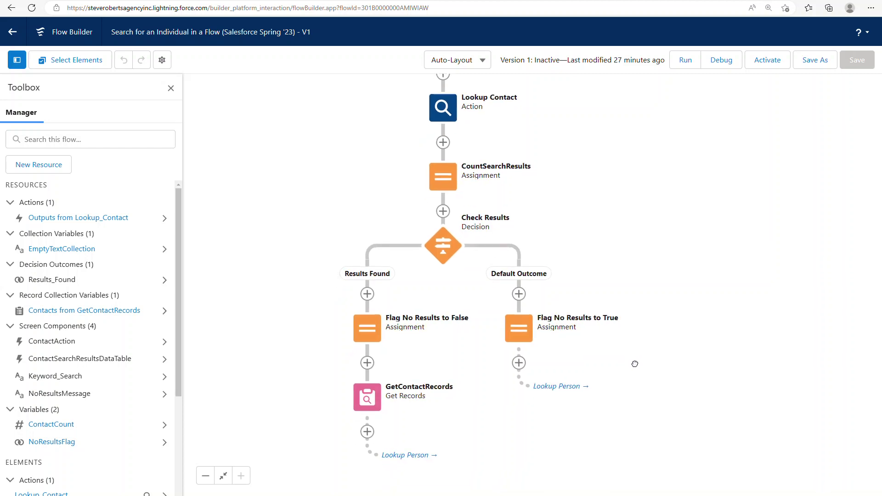
double_click(373, 381)
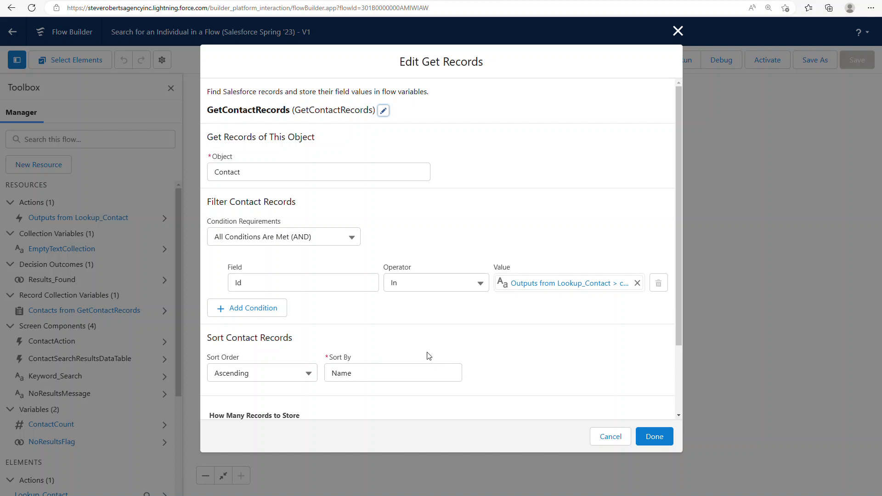
- Keep In as the GetContactRecords filter operator and close without changes
click(416, 284)
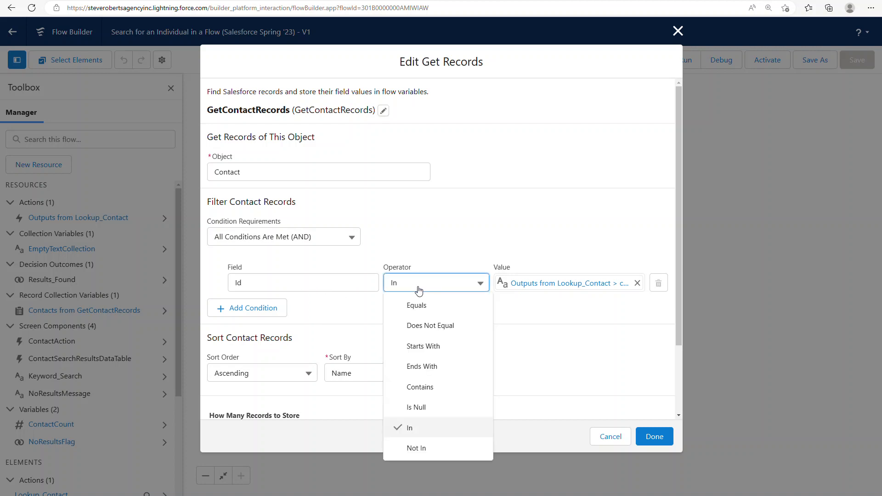
click(419, 289)
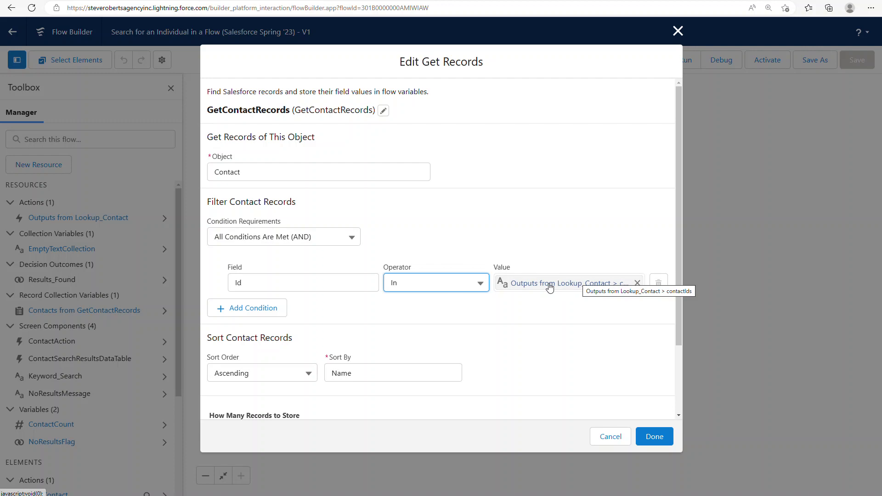
click(678, 31)
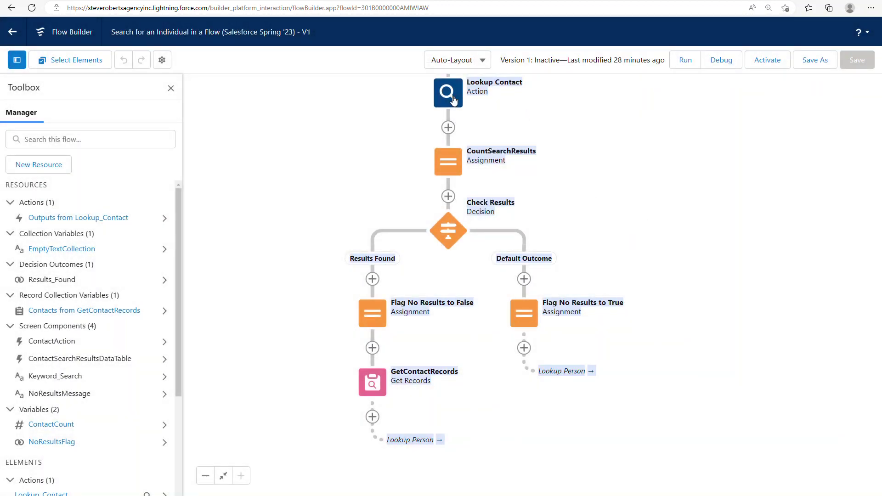
- Check Lookup Contact's Advanced manual variable assignment option, then cancel without saving
double_click(453, 97)
click(248, 355)
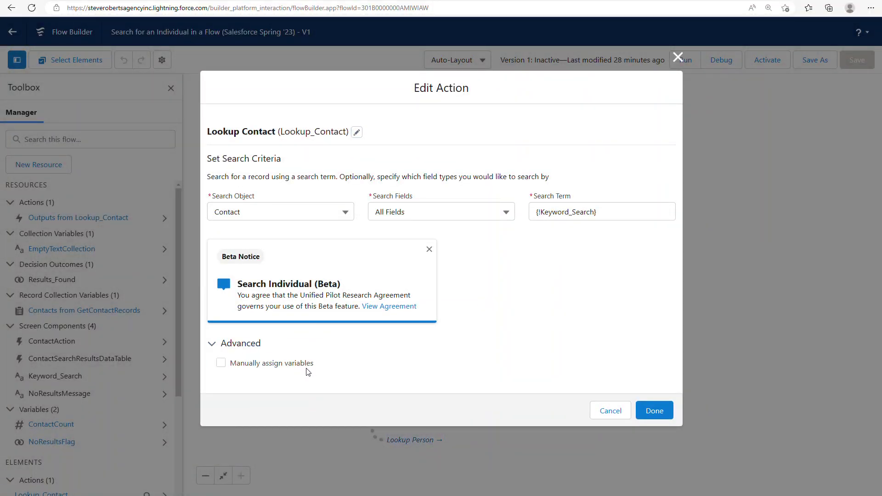
click(305, 364)
scroll(313, 384, down, 3)
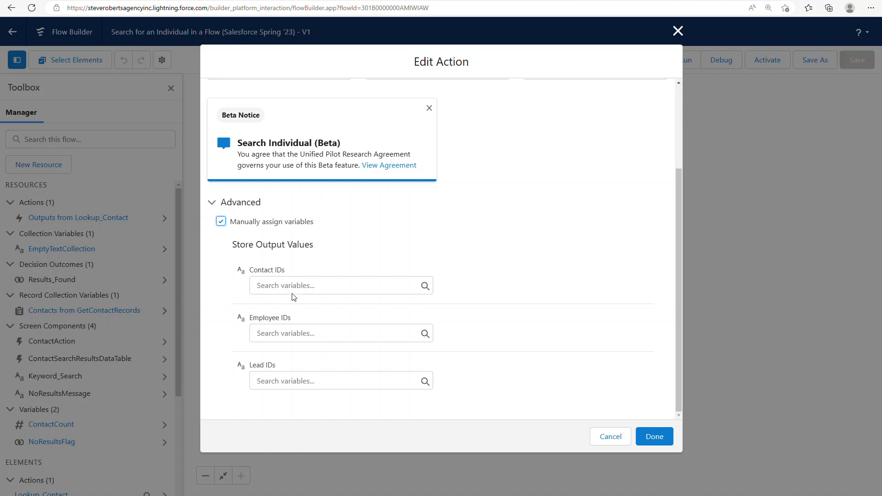
click(610, 437)
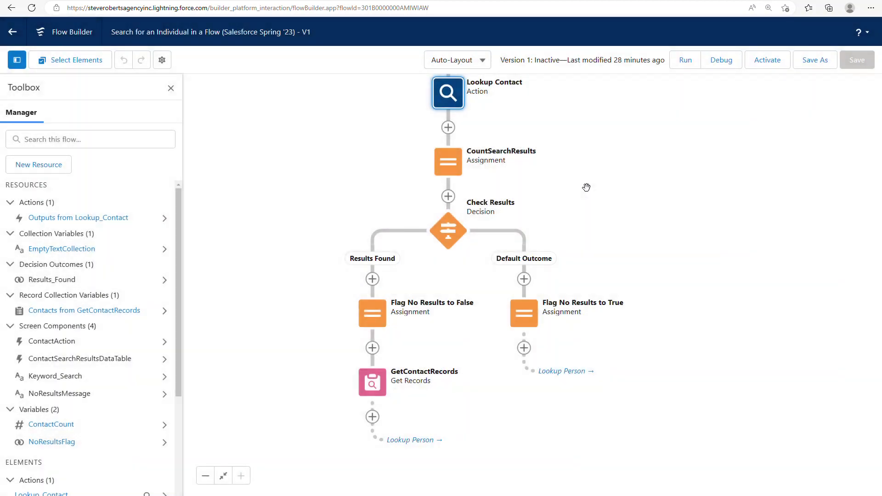
- Review GetContactRecords again unchanged, then open the flow's Debug dialog
double_click(375, 387)
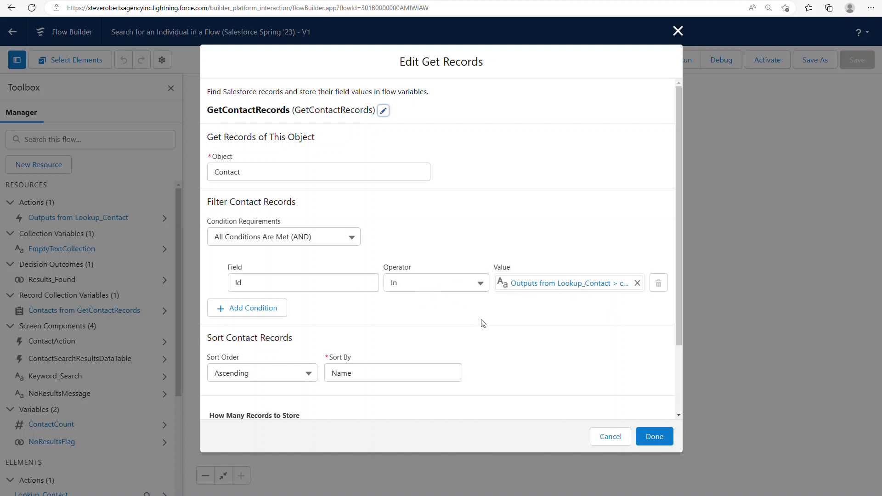
scroll(494, 341, down, 2)
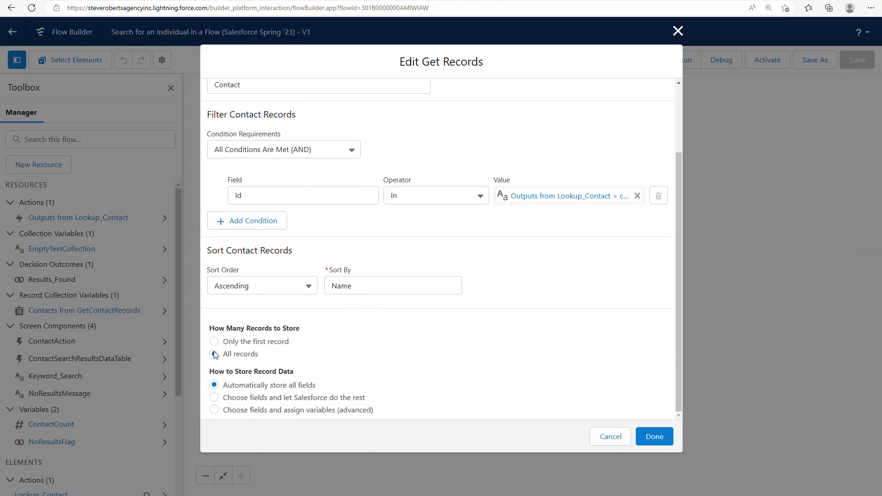
click(608, 440)
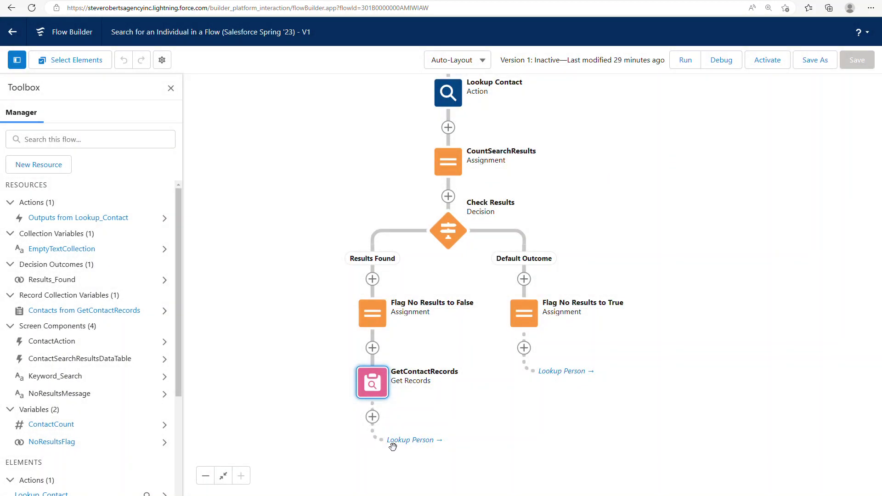
click(423, 441)
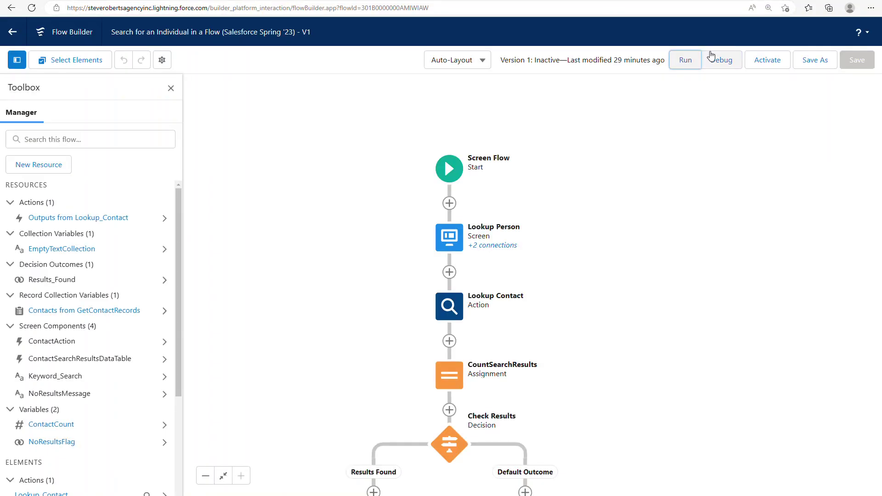
click(711, 57)
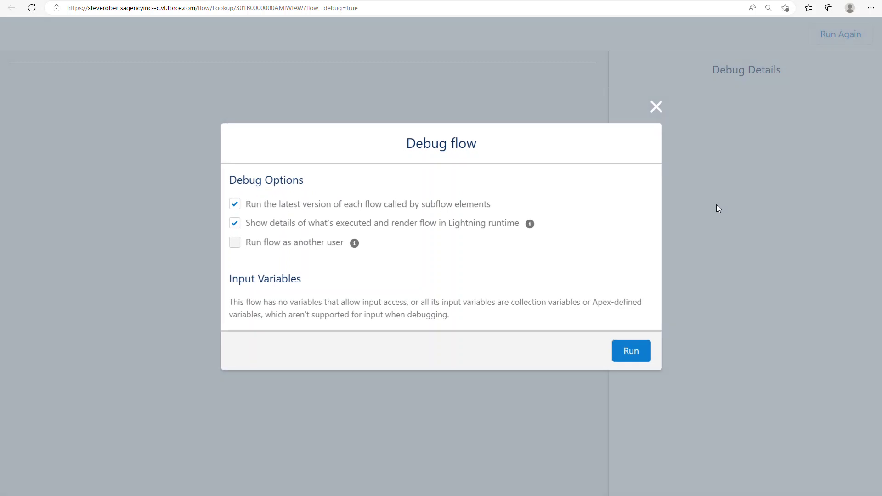
click(643, 342)
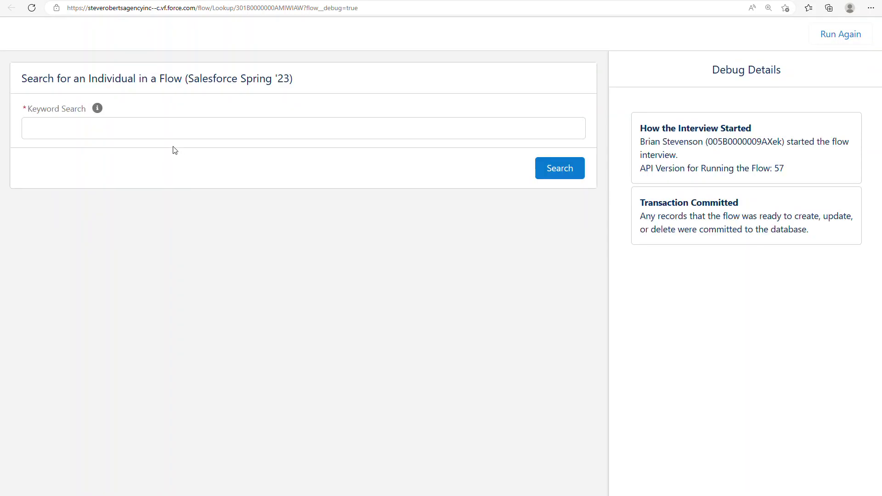
click(181, 131)
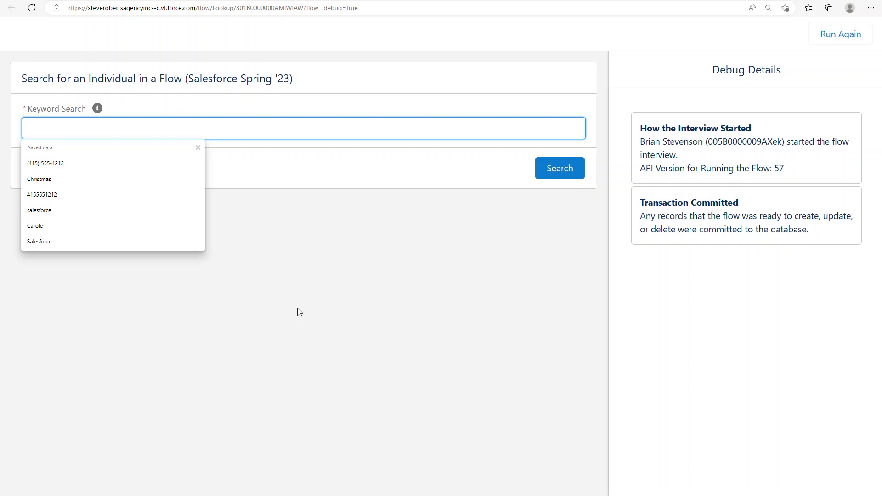
text(carole)
key(Tab)
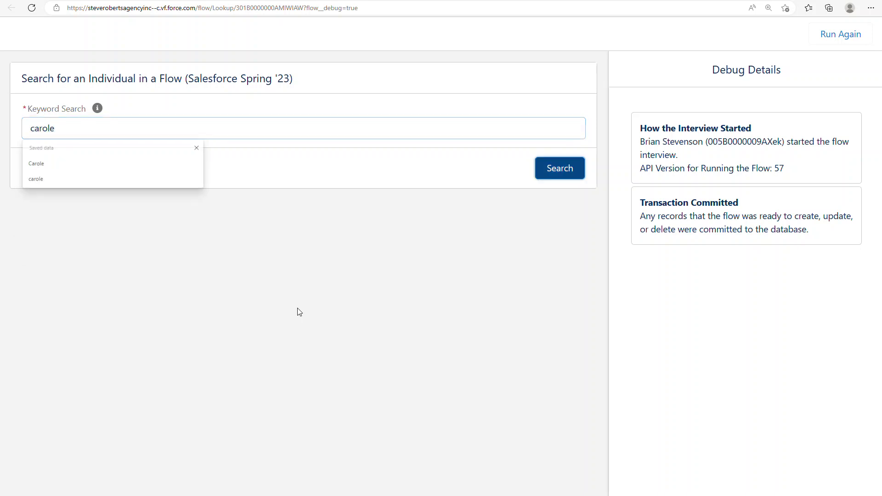
click(544, 178)
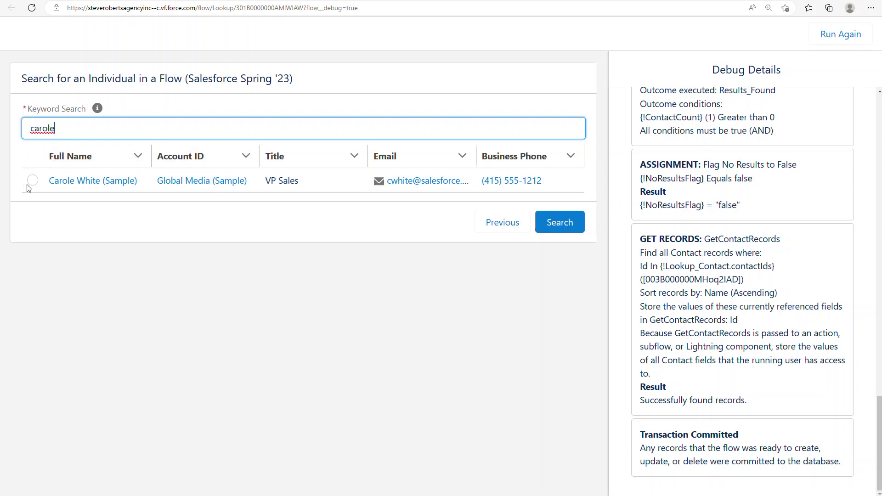
double_click(111, 129)
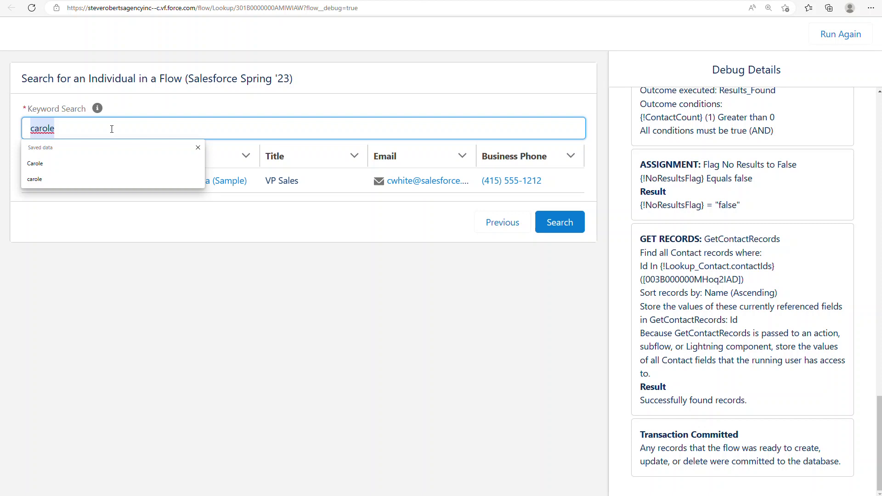
text(stamos)
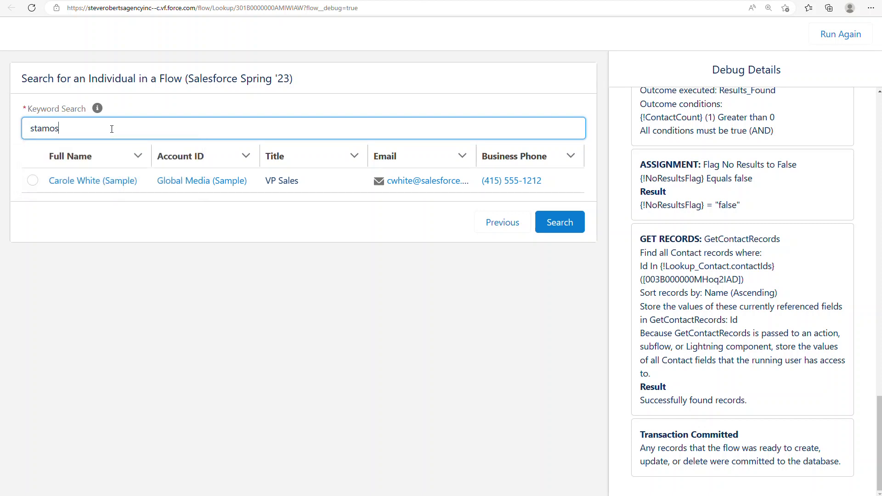
click(564, 228)
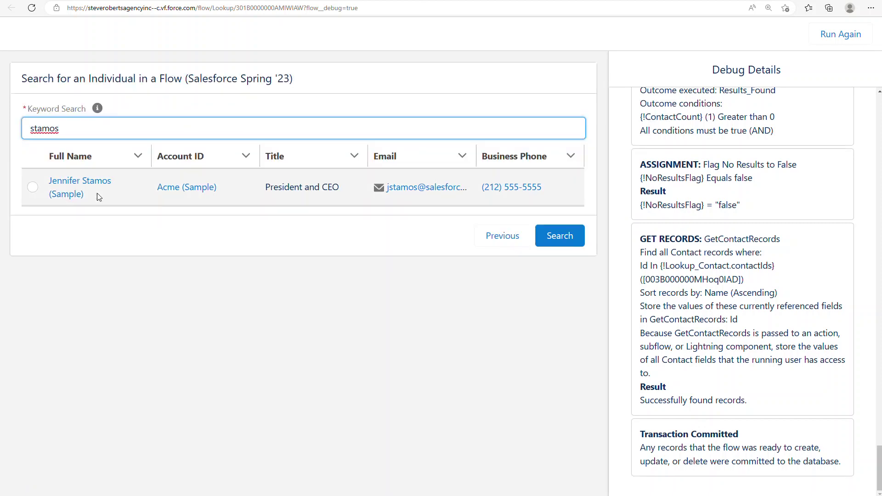
- Search contacts using a saved email address as the keyword
double_click(95, 132)
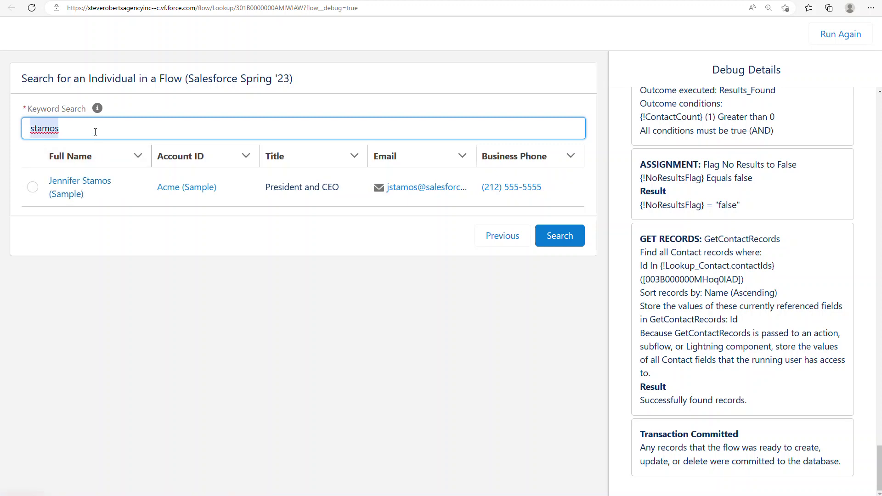
key(BackSpace)
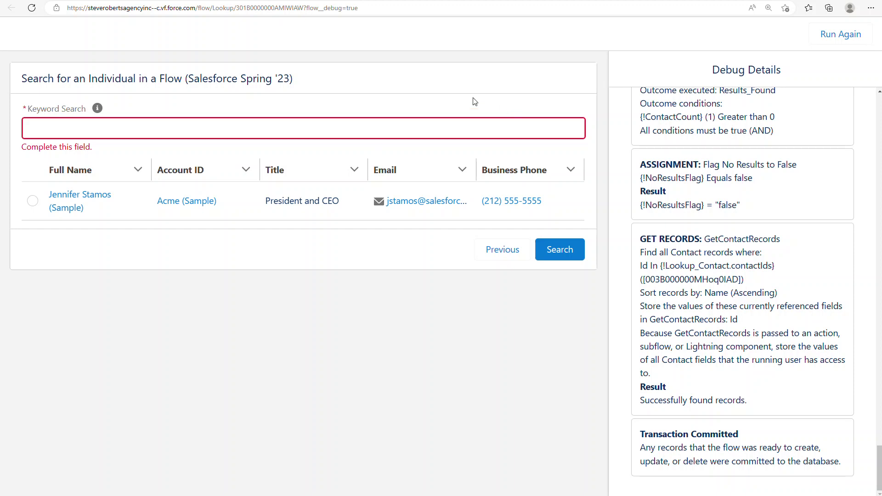
click(354, 122)
key(Down)
key(Return)
click(556, 252)
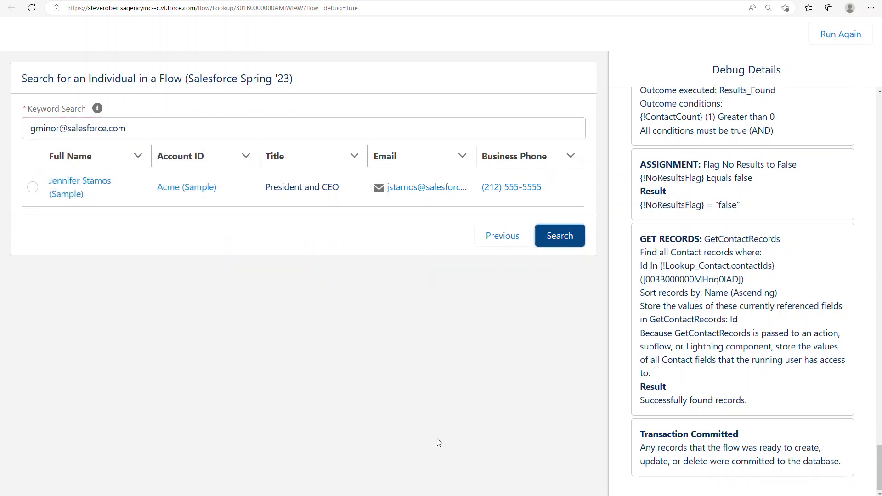
click(553, 245)
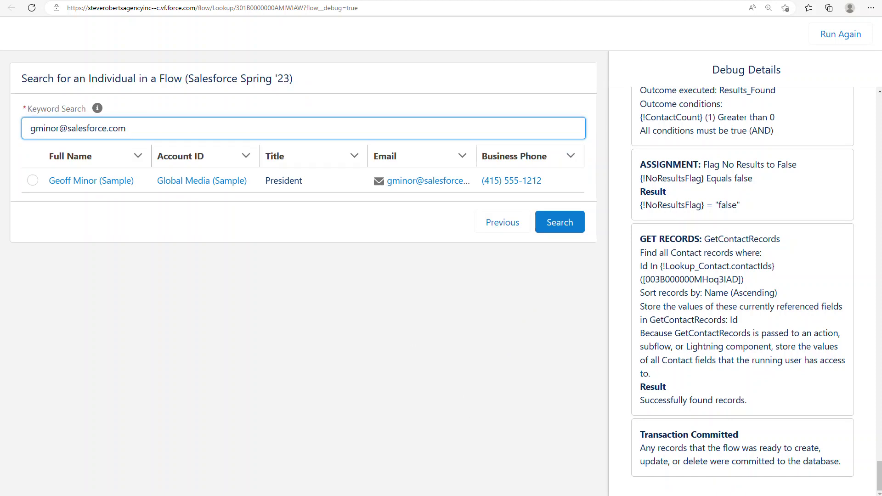
- Search contacts for the company keyword 'Global Media'
triple_click(183, 133)
text(G)
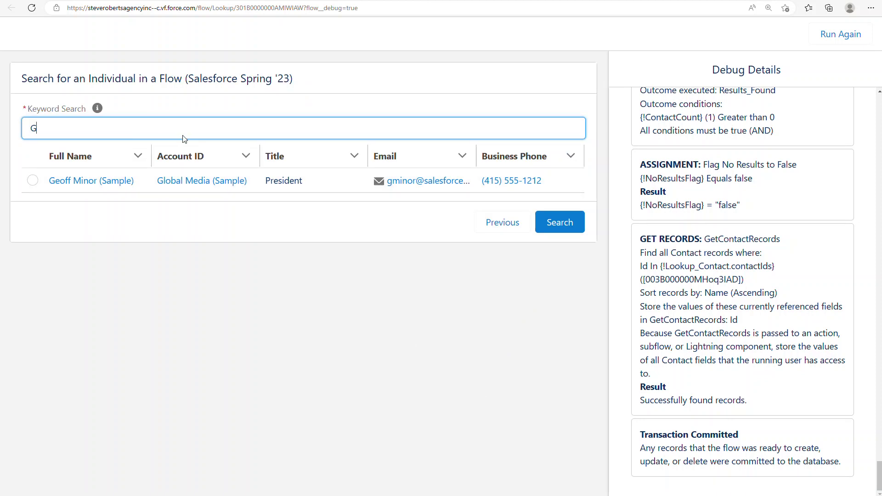
text(lobal)
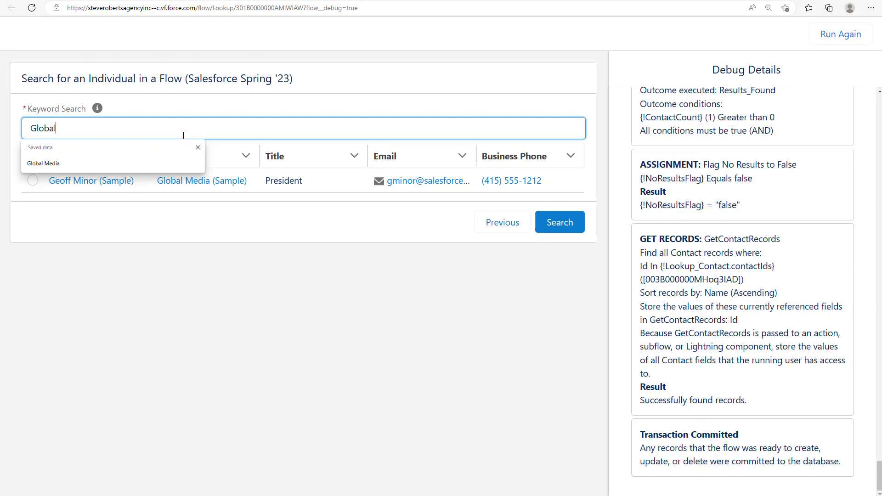
text( Media)
key(Tab)
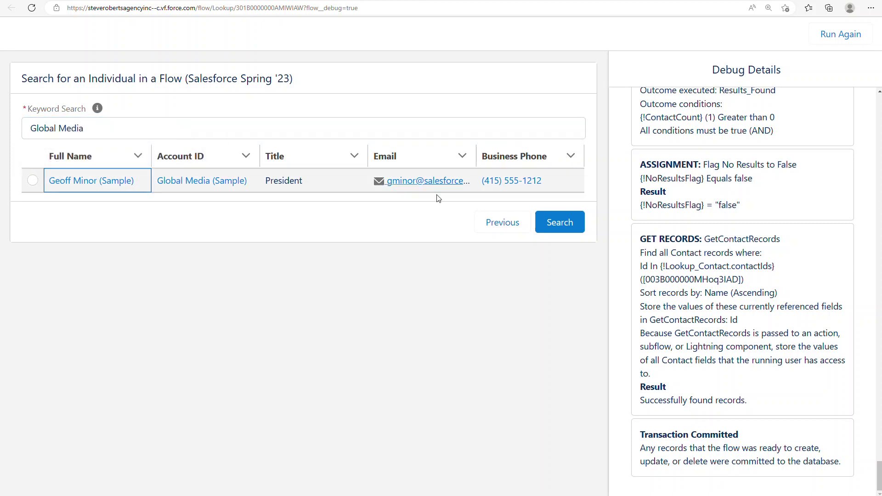
click(559, 222)
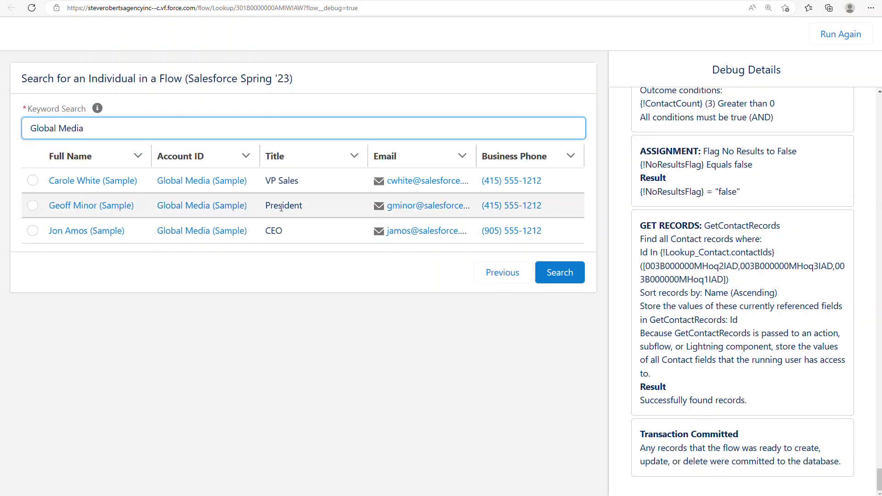
- Search for the title 'CEO', returning three CEO contacts
double_click(196, 119)
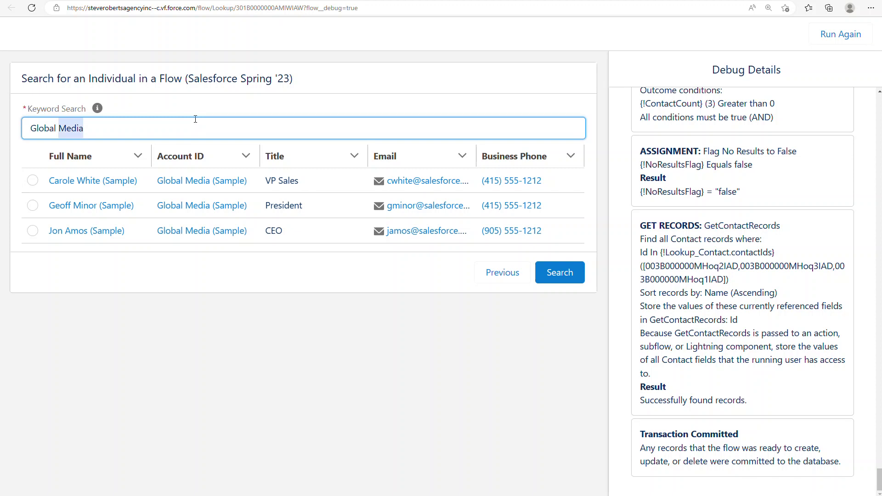
key(ctrl+a)
text(CEO)
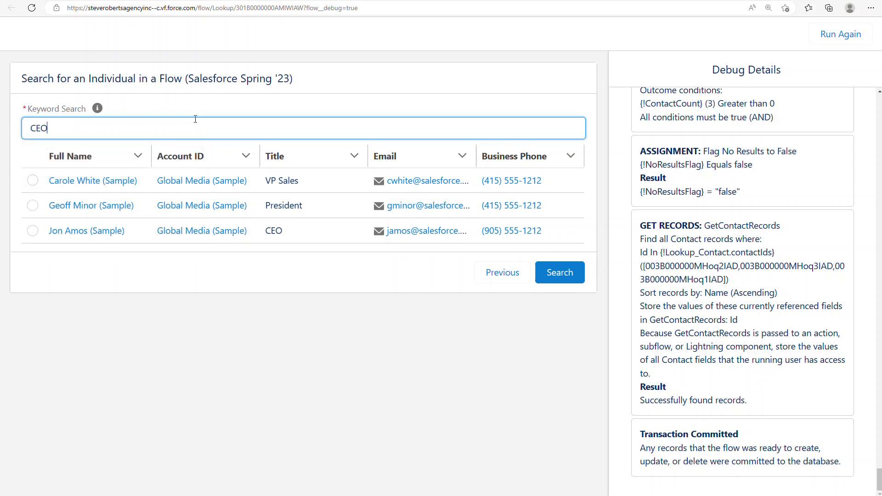
key(Tab)
click(551, 273)
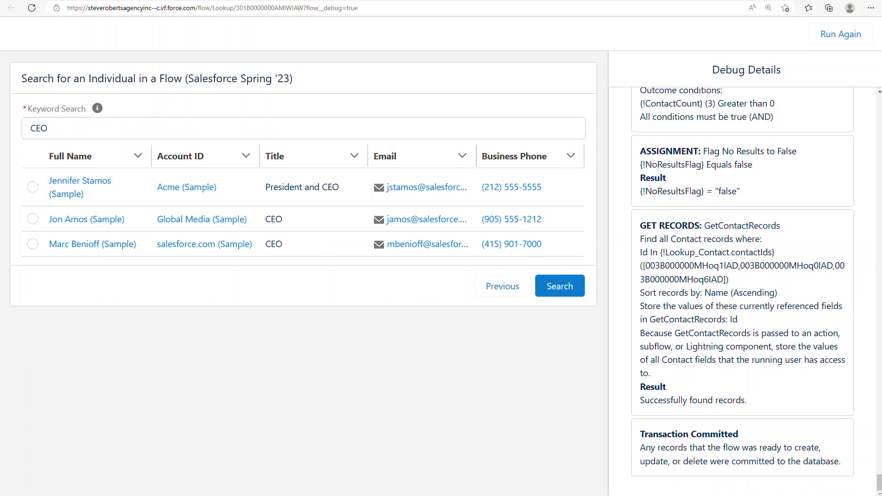
double_click(198, 133)
- Search by the phone number in formatted form, then as unformatted digits
text((415) 555-1212)
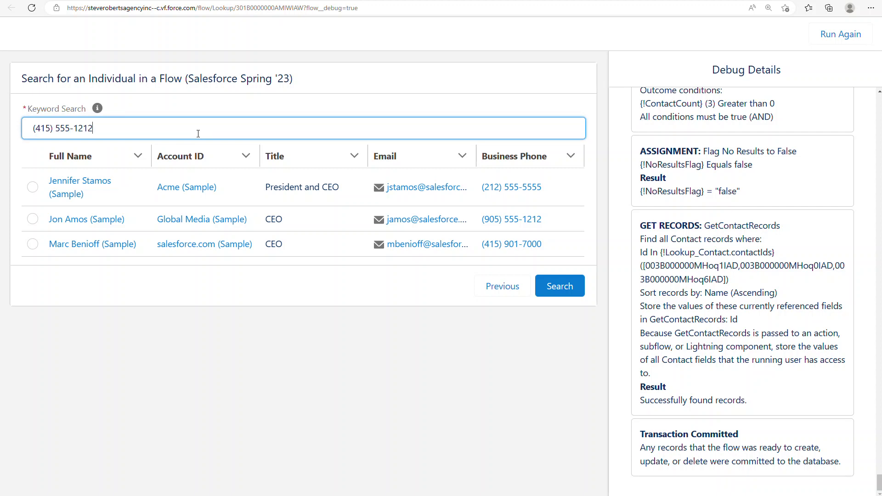
click(560, 286)
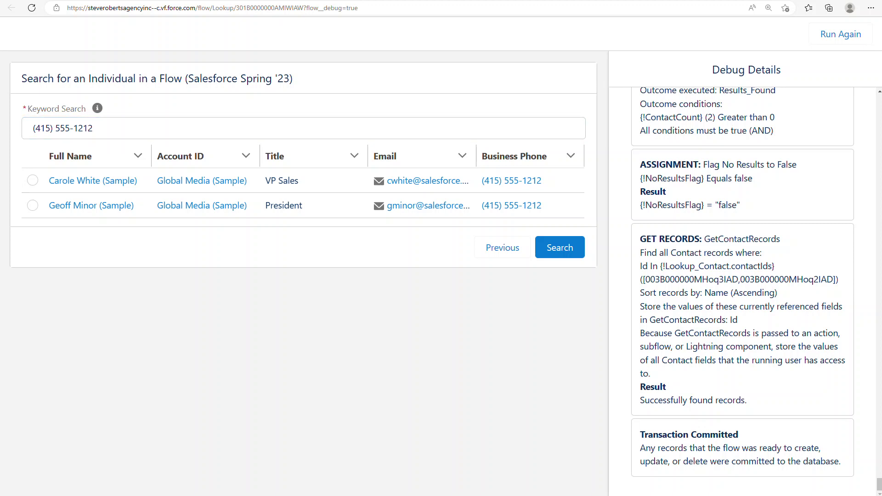
click(270, 126)
key(ctrl+a)
key(ctrl+v)
click(551, 244)
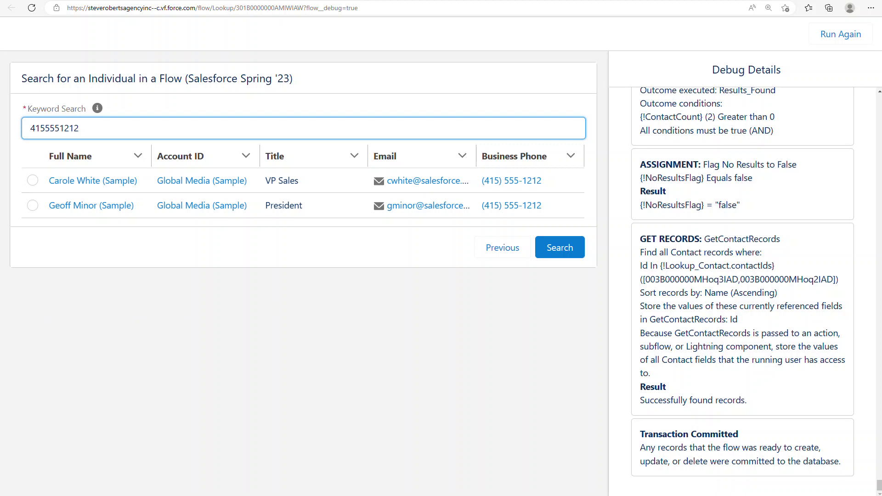
- Drop the 415 area code and search for 5551212
click(180, 126)
key(Home)
key(Delete)
key(Delete)
key(Delete)
click(559, 249)
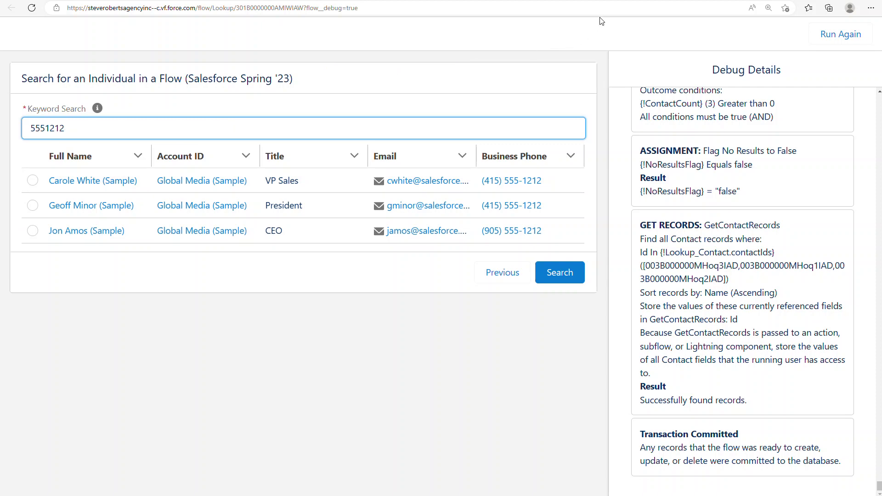
- Open Search Manager's default configuration and filter the objects to Contact
key(ctrl+Tab)
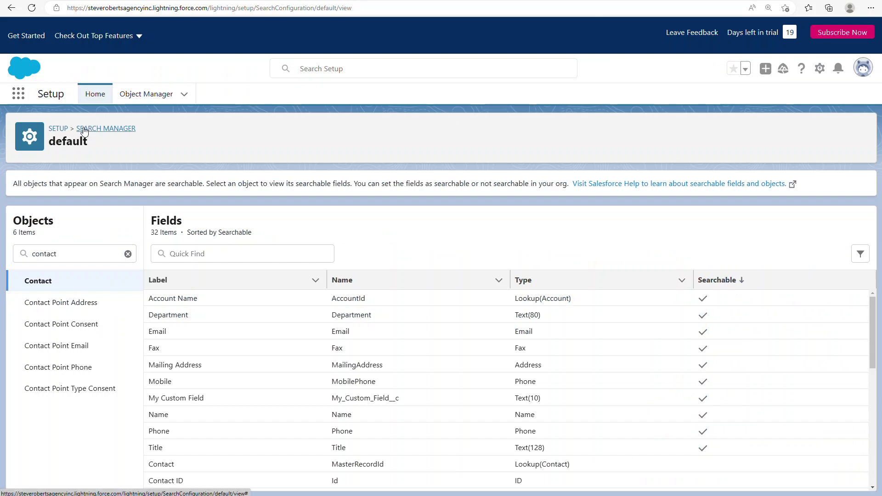
click(74, 131)
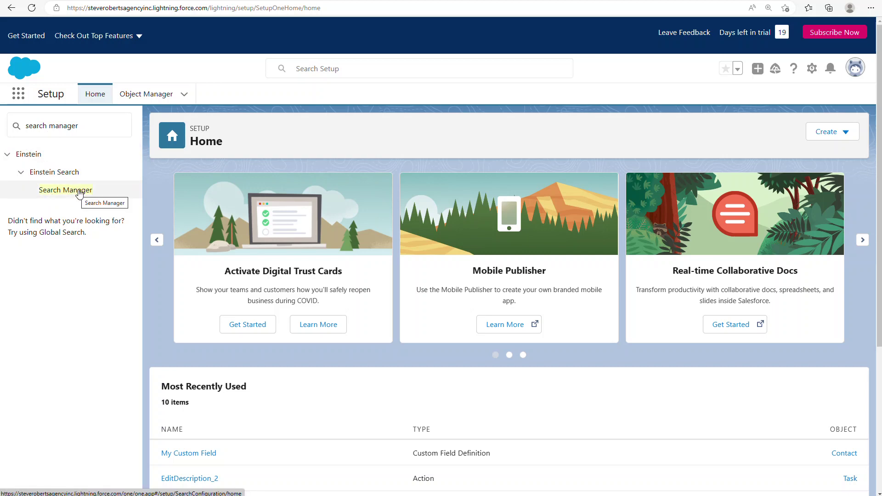
click(75, 190)
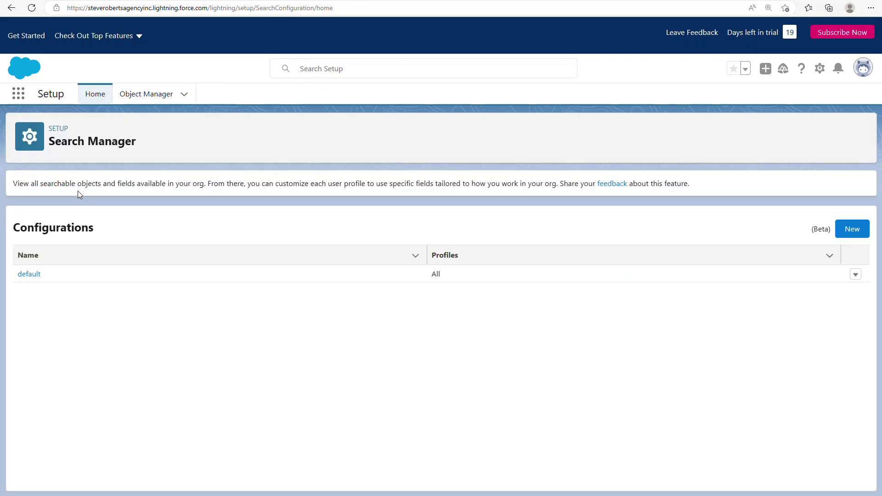
click(32, 274)
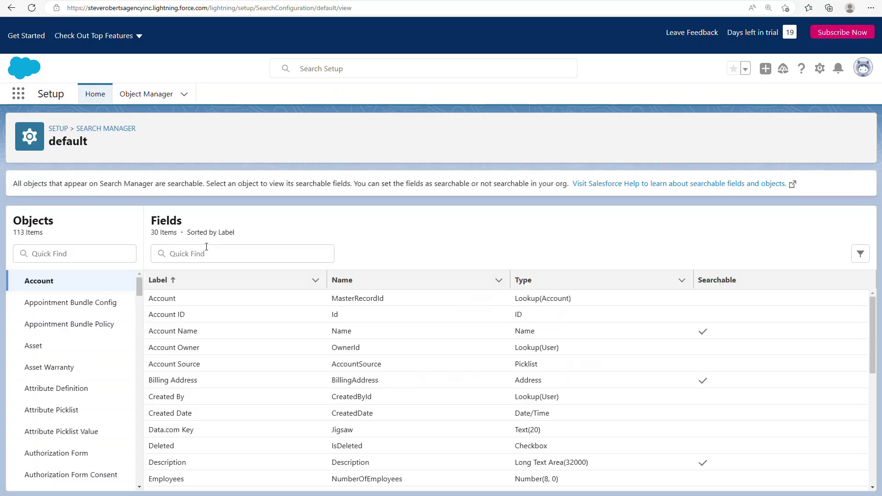
click(77, 247)
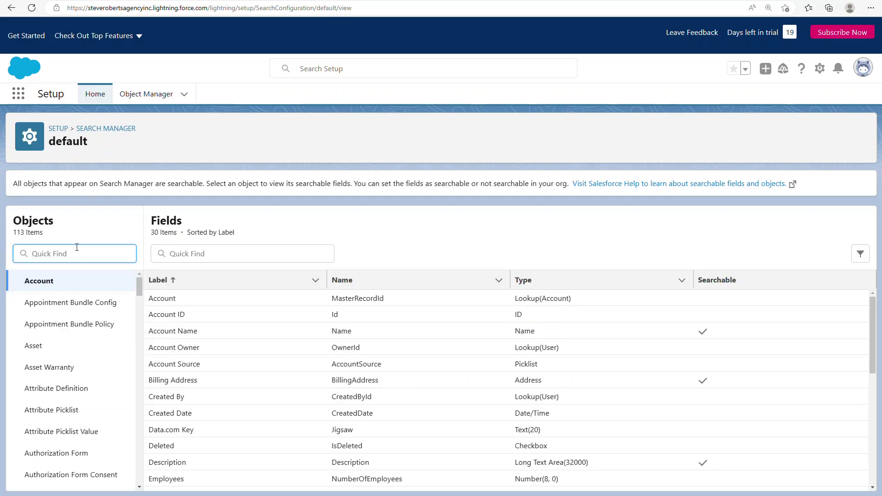
text(contact)
click(44, 280)
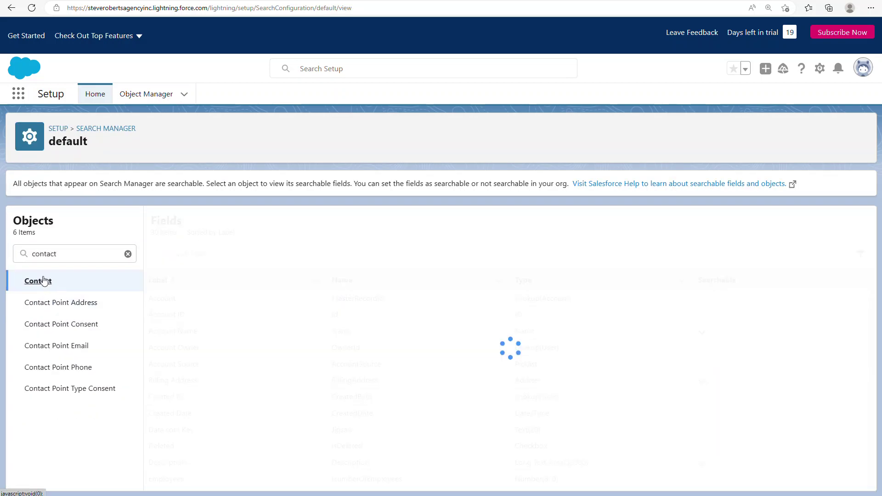
- Sort Contact fields by Searchable descending, noting Account Name, Email and Mailing Address
click(710, 280)
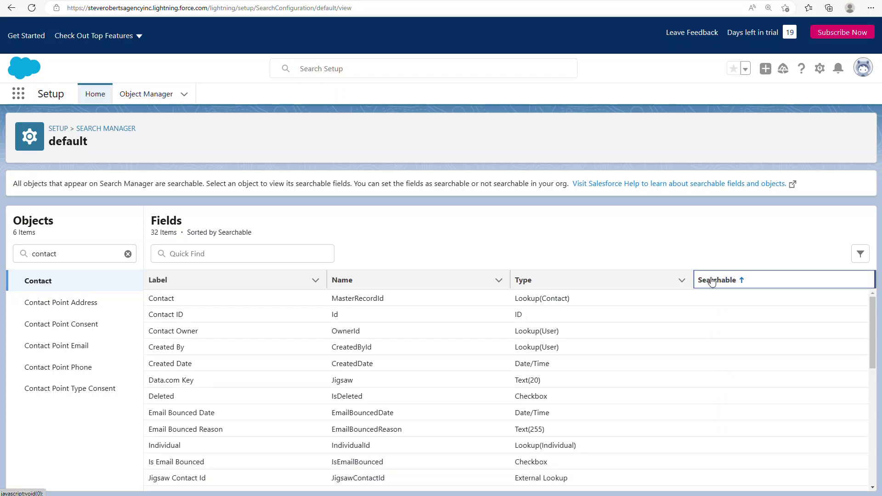
click(711, 281)
scroll(725, 310, down, 1)
scroll(349, 298, up, 1)
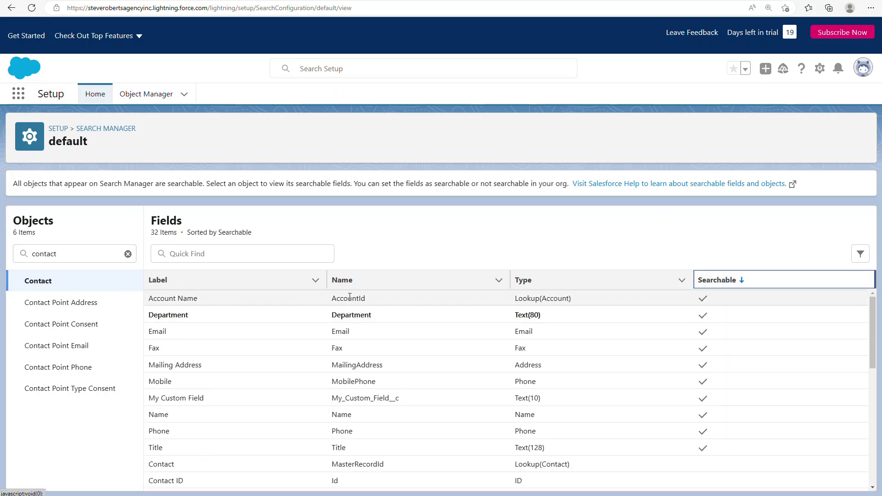
drag(157, 298, 202, 322)
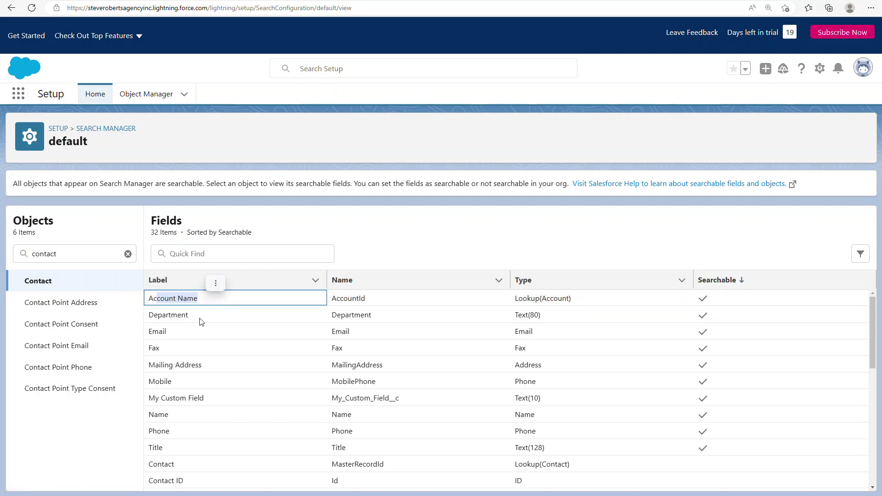
click(154, 333)
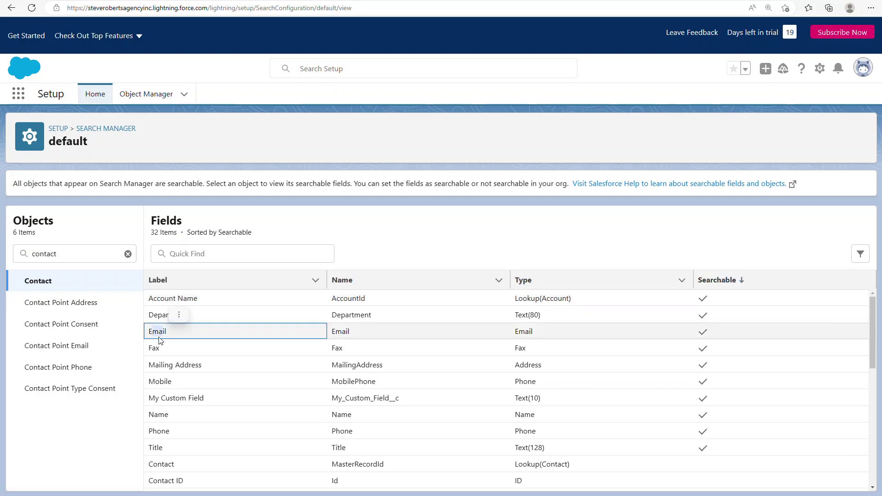
click(153, 367)
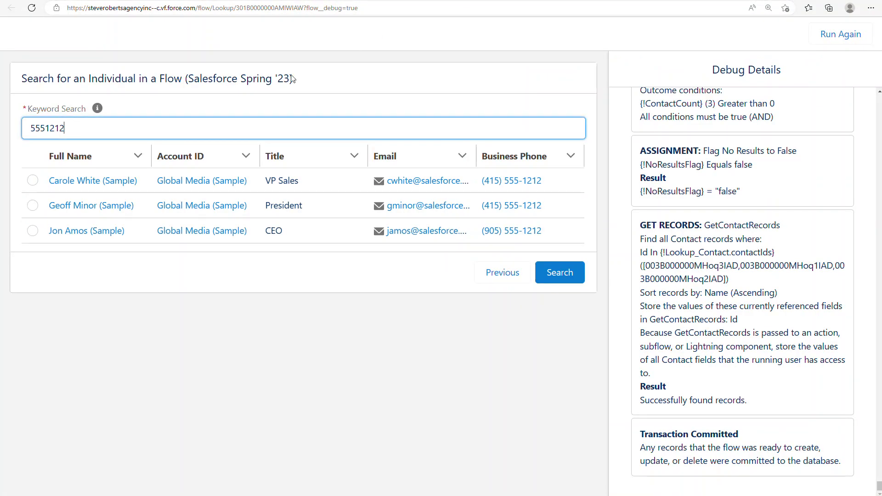
- Search the debug run for 'canada', then for 'USA'
double_click(199, 126)
text(canda)
key(BackSpace)
text(ada)
key(Tab)
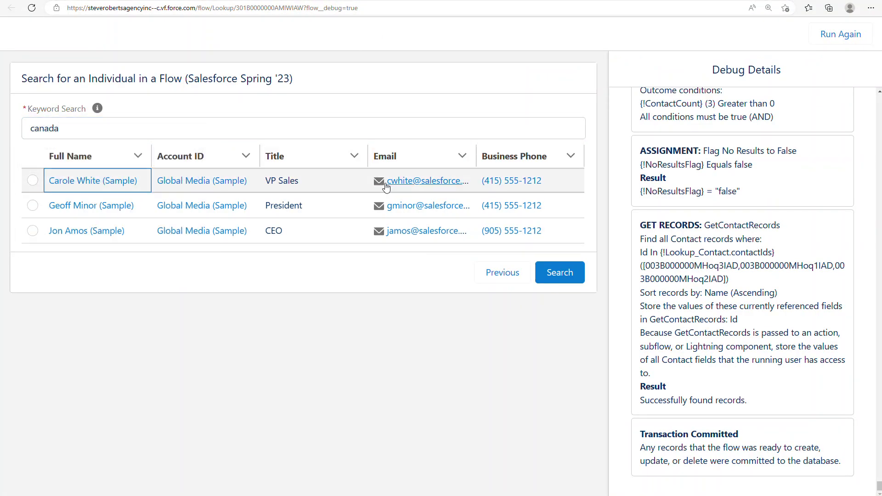
click(576, 274)
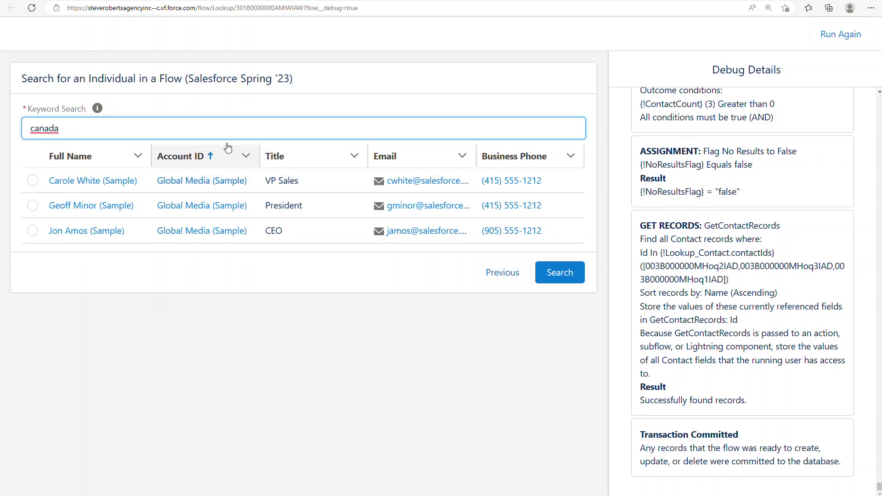
double_click(140, 123)
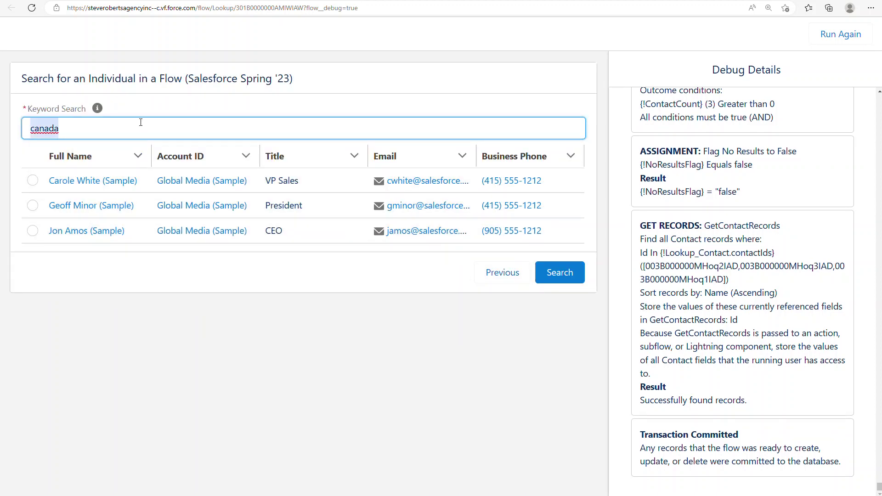
text(USA)
click(561, 271)
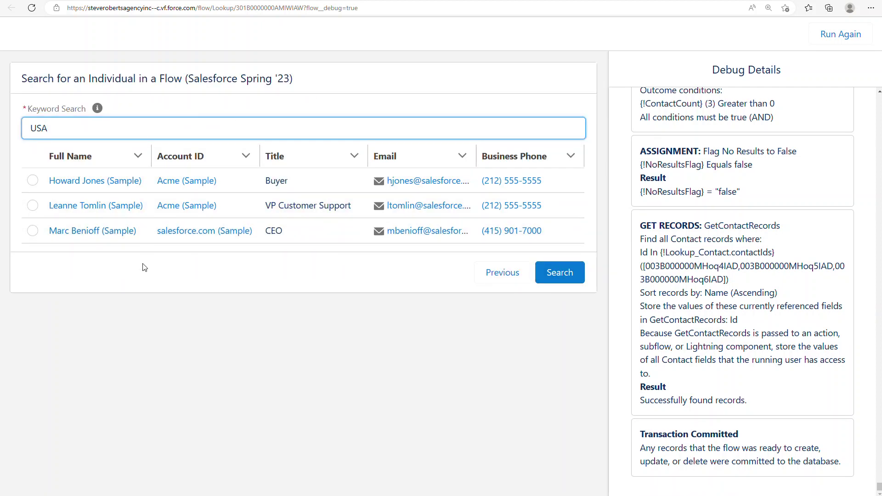
- Confirm My Custom Field is searchable, then search the debug run for 'Christmas'
click(620, 3)
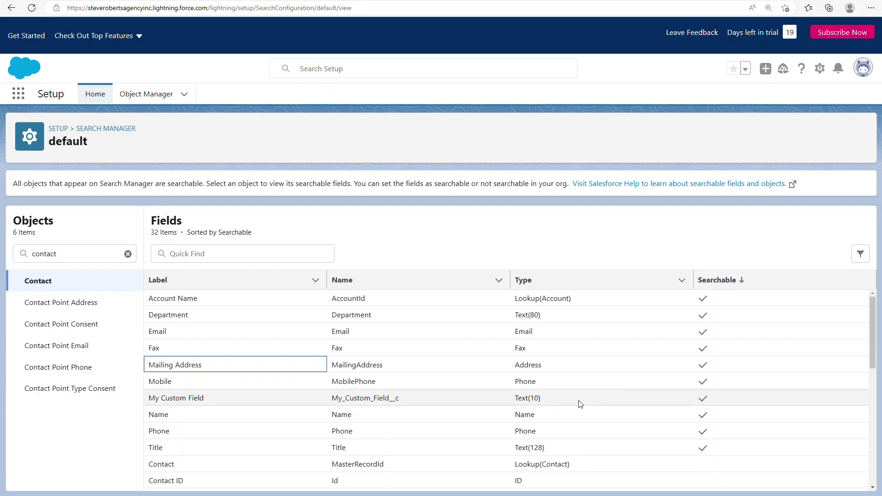
click(366, 404)
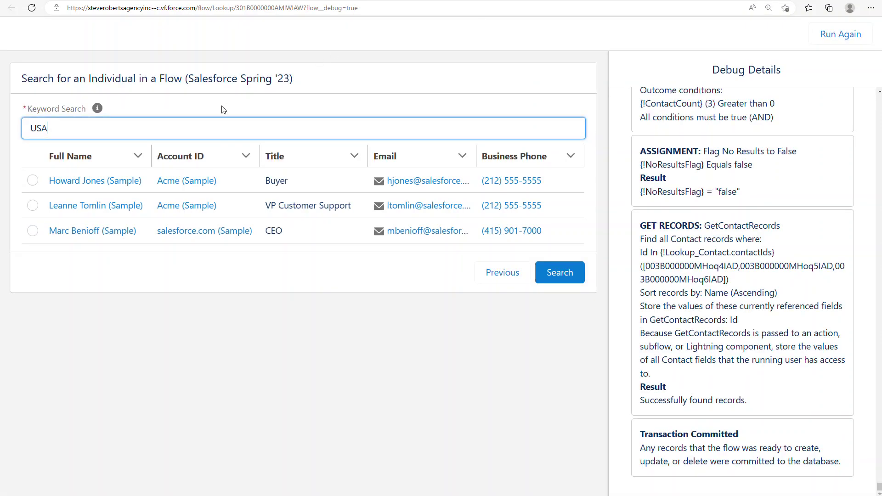
double_click(155, 131)
text(Chri)
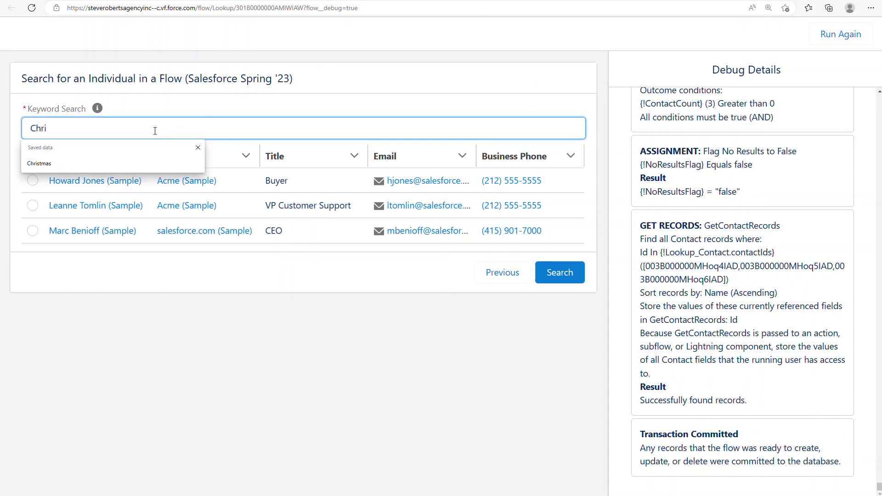
key(Down)
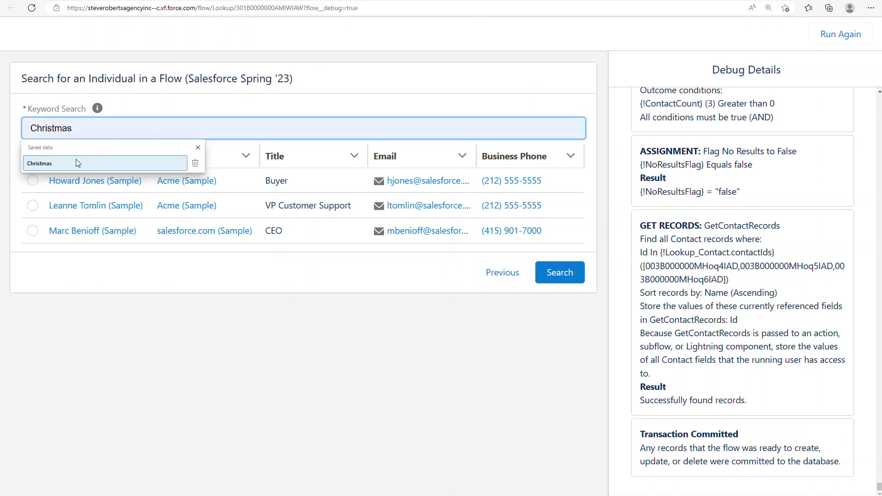
click(76, 163)
click(550, 273)
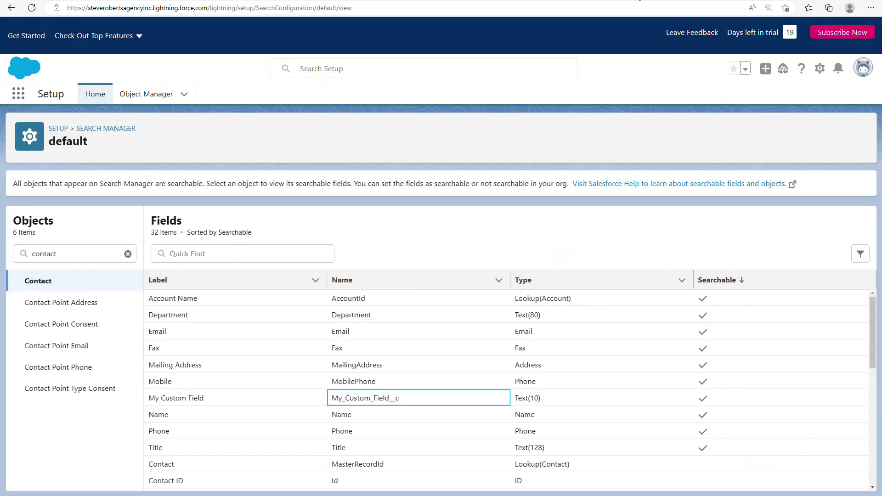
click(340, 413)
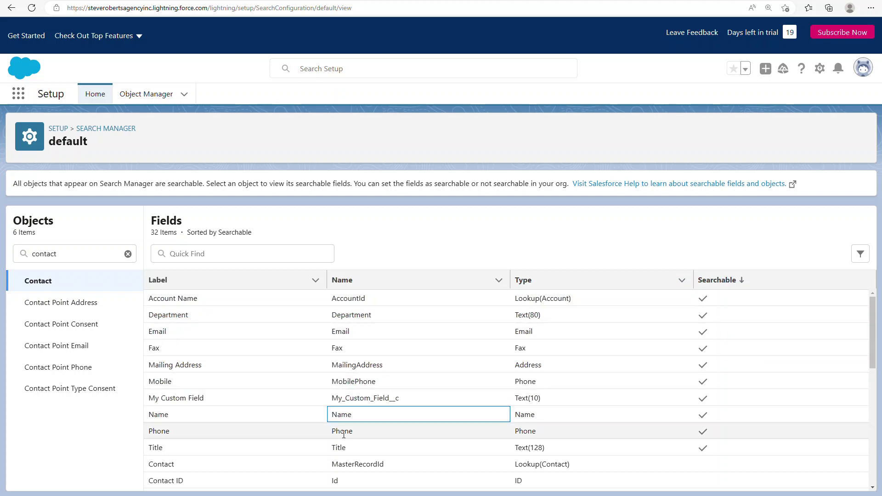
click(344, 432)
click(343, 448)
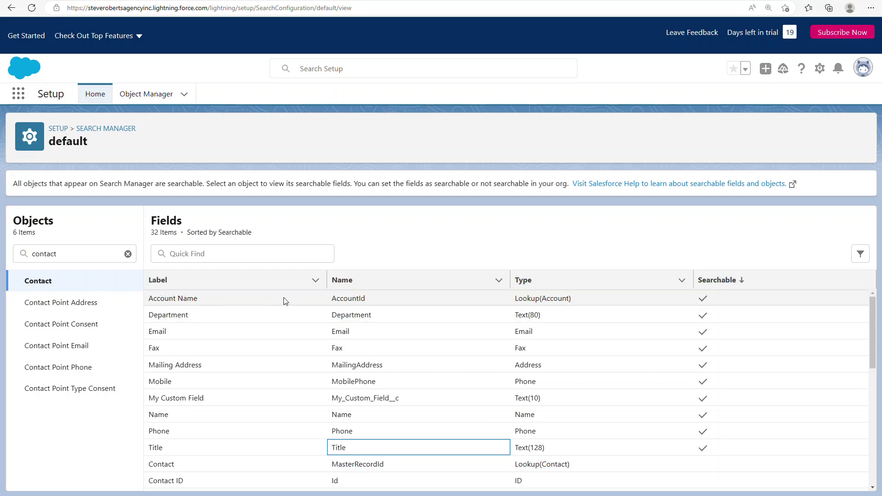
drag(366, 300, 339, 299)
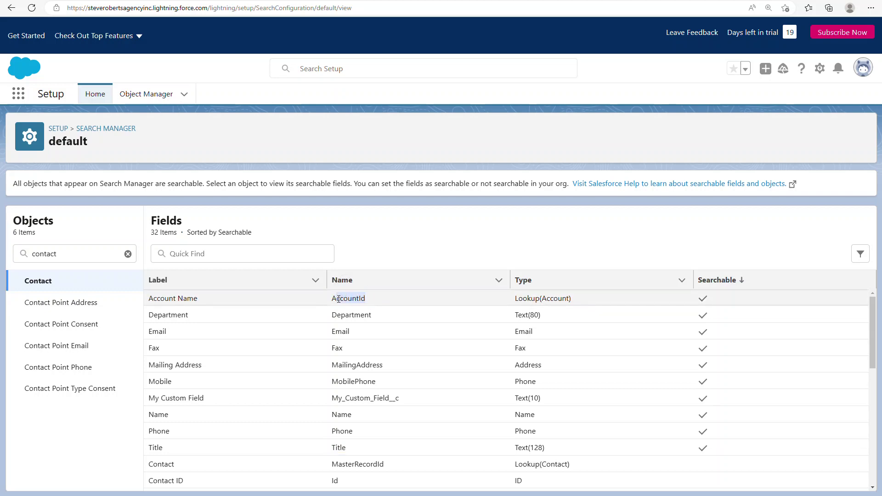
drag(591, 303, 377, 306)
drag(245, 303, 177, 309)
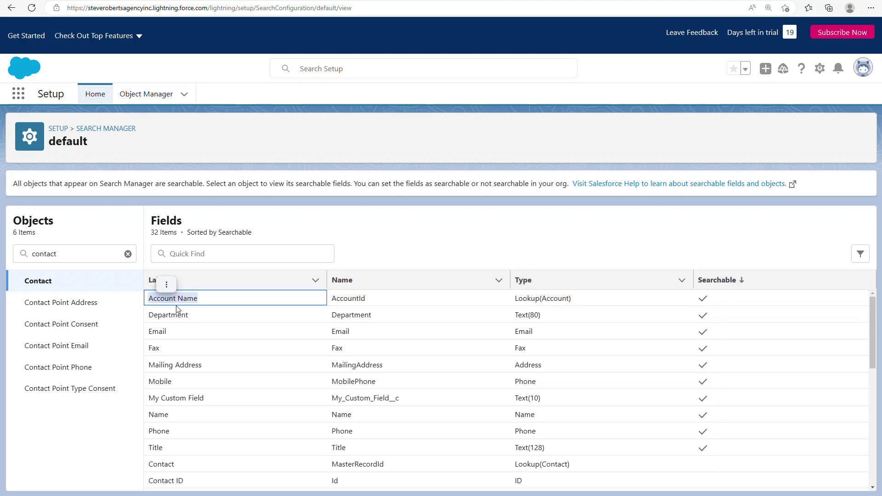
double_click(182, 299)
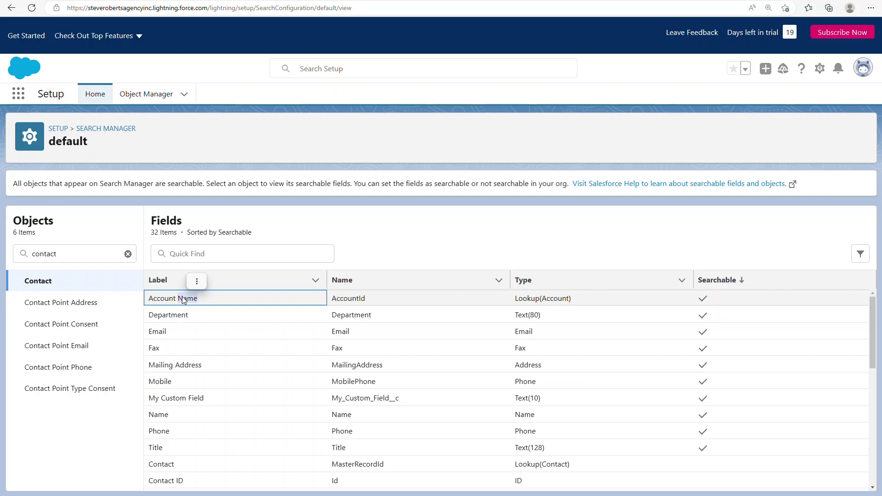
click(183, 299)
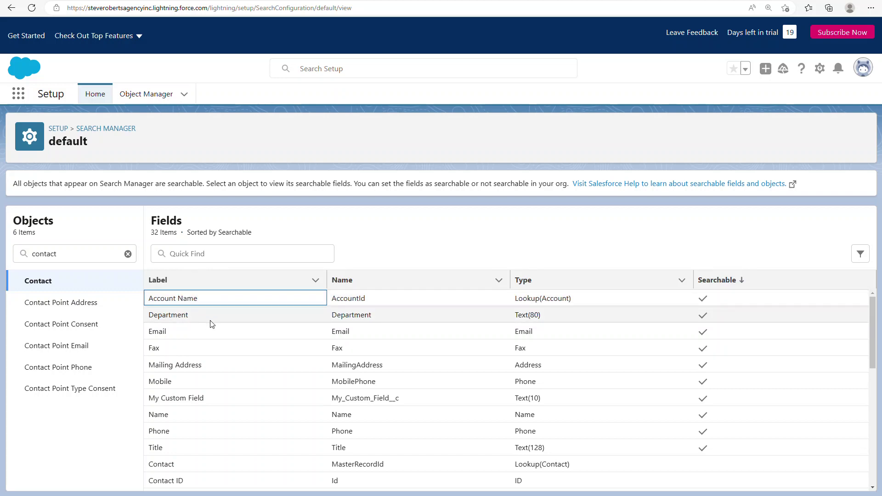